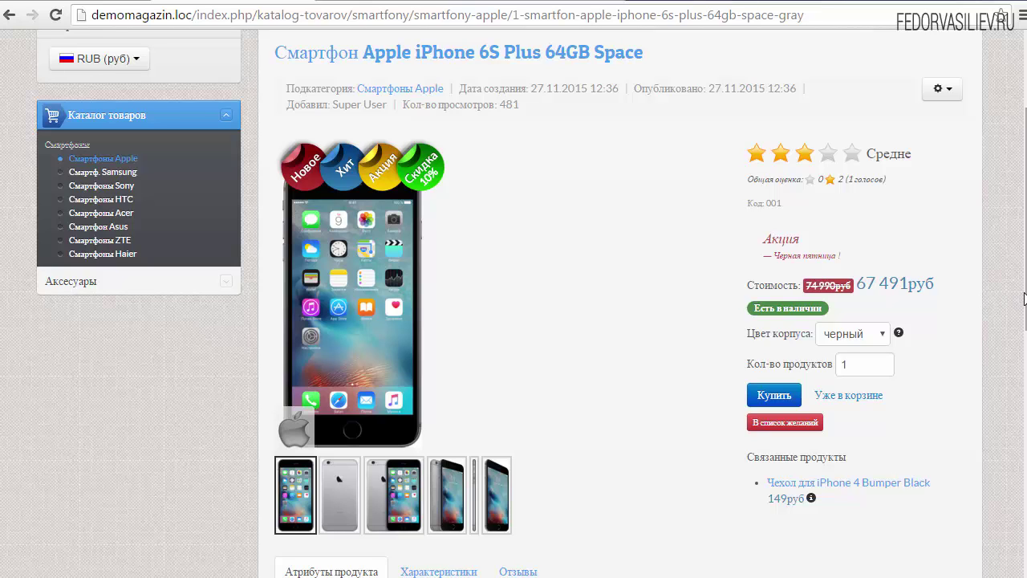
pyautogui.scroll(-1, 1019, 216)
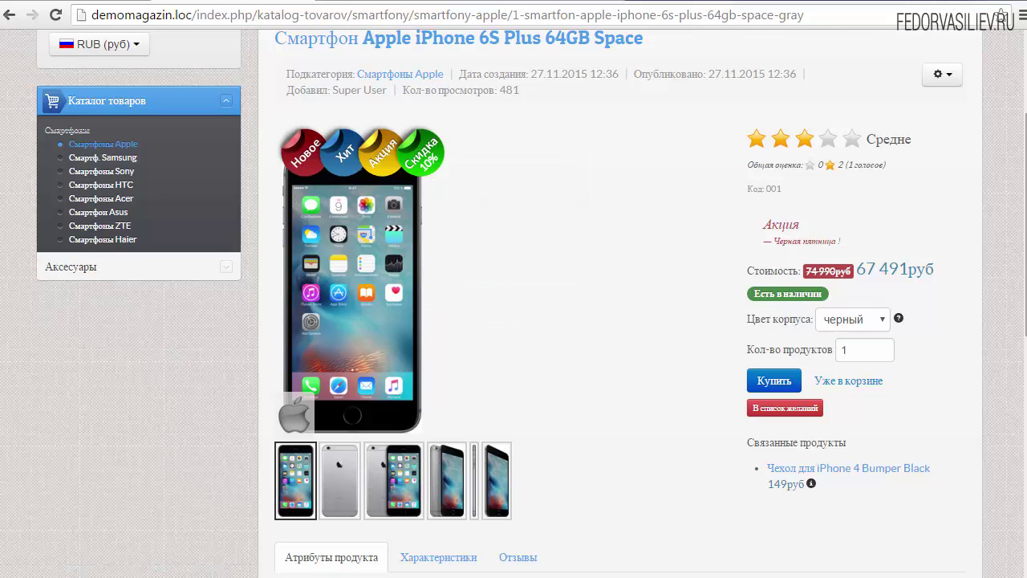
pyautogui.scroll(1, 1024, 332)
pyautogui.scroll(-1, 1024, 331)
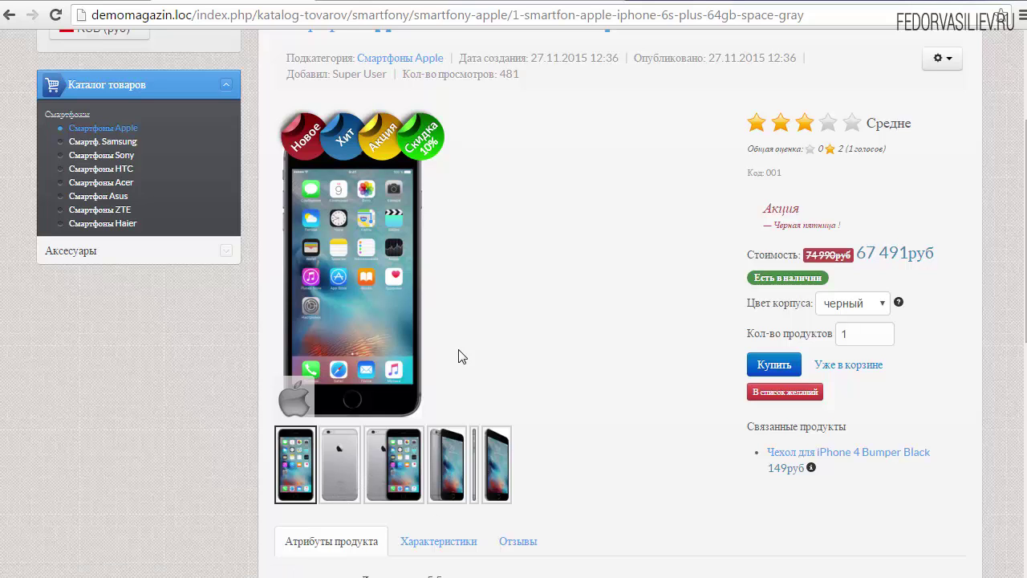
# Switch to the file manager, open the JOOMLAKASSA folder under Дополнительные материалы and select plg_jkimages_elevatezoom_1.1.zip.
pyautogui.hotkey('alt', 'Tab')
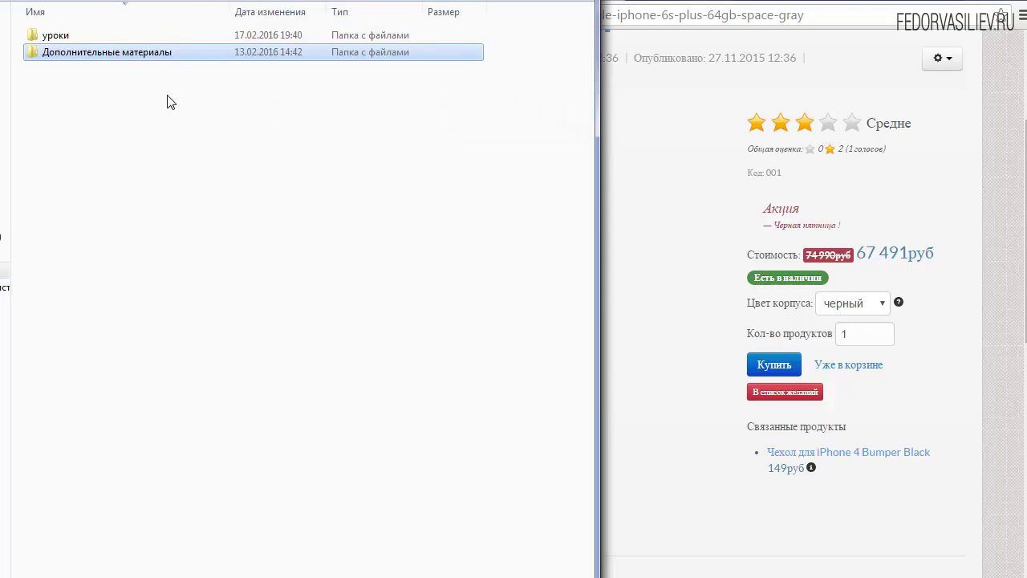
pyautogui.doubleClick(111, 53)
pyautogui.doubleClick(83, 35)
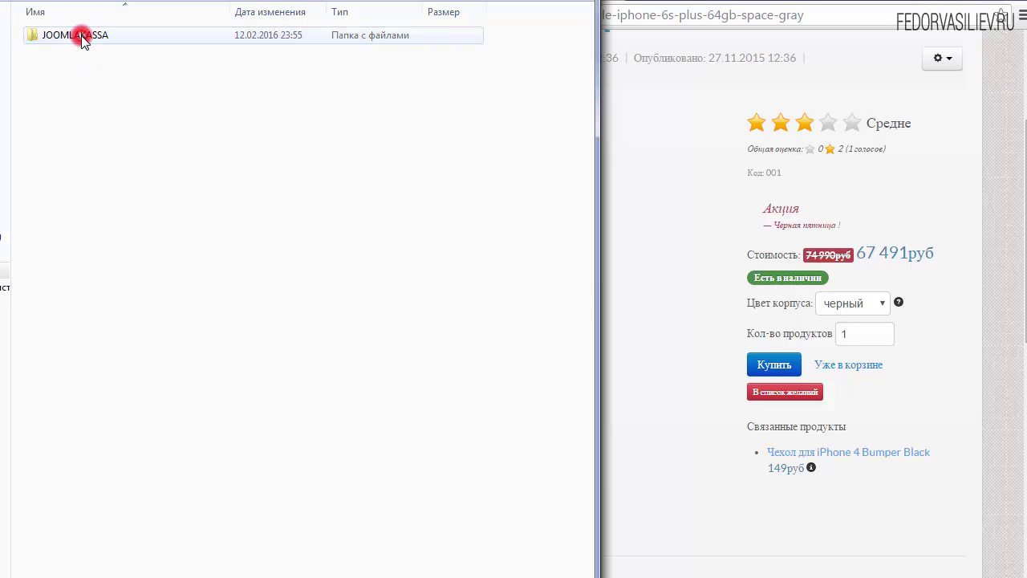
pyautogui.doubleClick(82, 35)
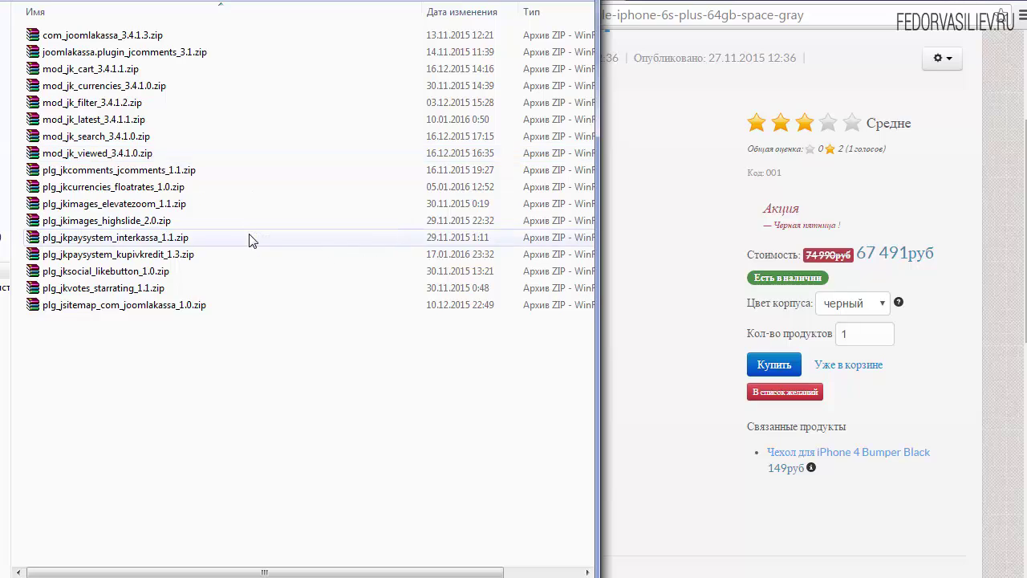
pyautogui.click(80, 203)
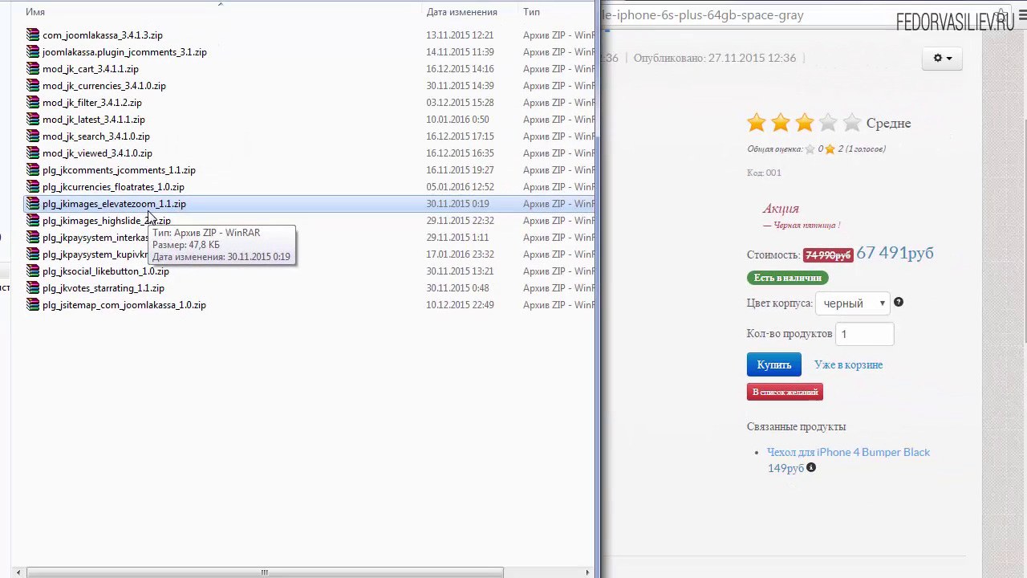
# Return to the demo store in the browser and preview the magnifier on the iPhone 6S Plus product image.
pyautogui.click(684, 2)
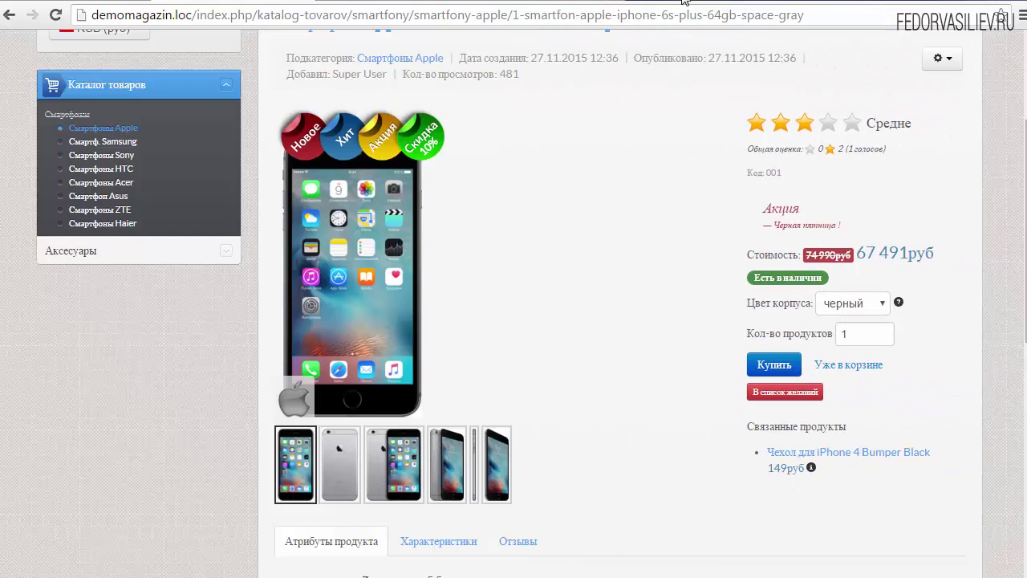
pyautogui.moveTo(380, 275)
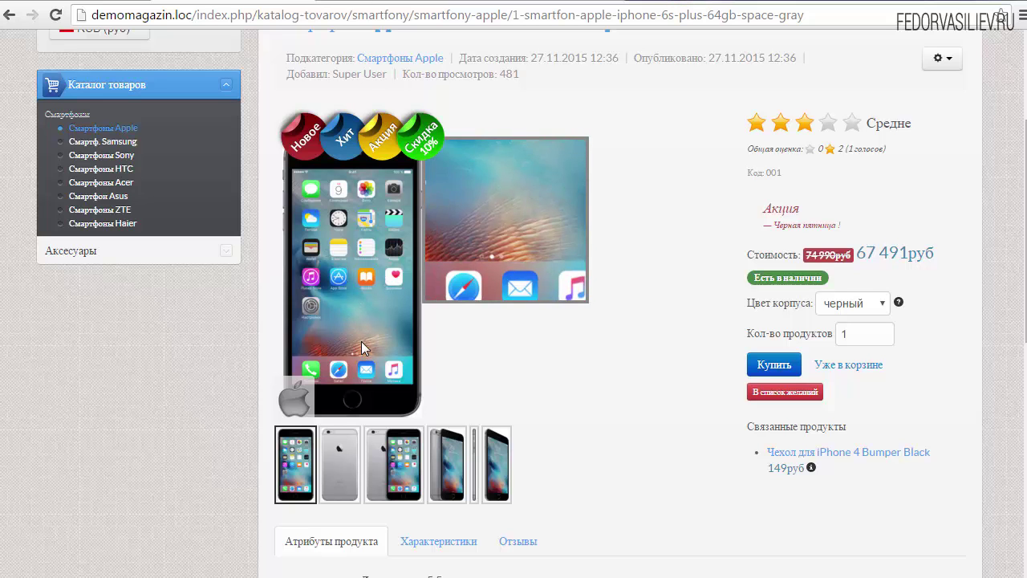
# Install the plg_jkimages_elevatezoom_1.1.zip package with the extension manager of the online-shop.loc site.
pyautogui.click(503, 5)
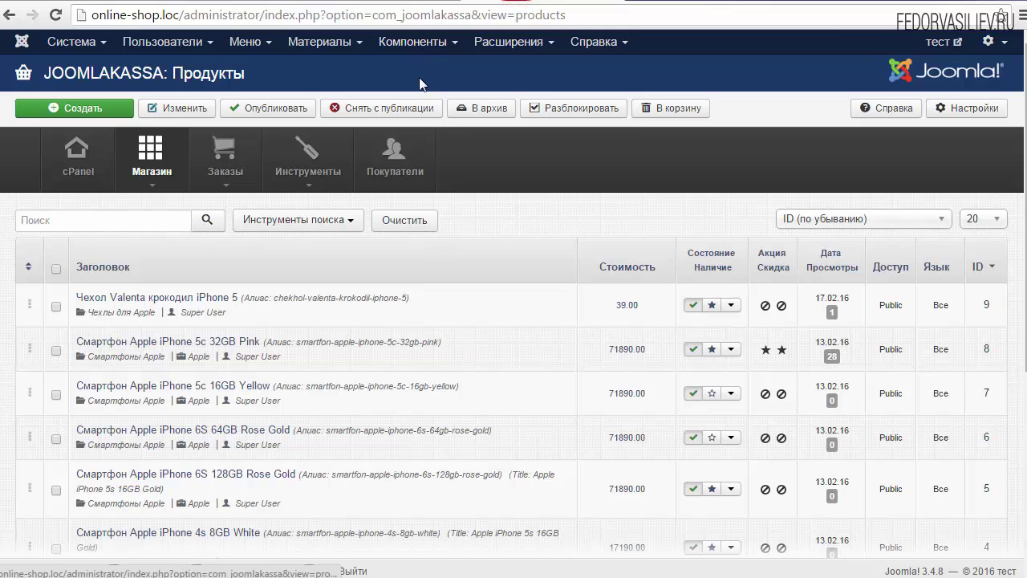
pyautogui.moveTo(484, 51)
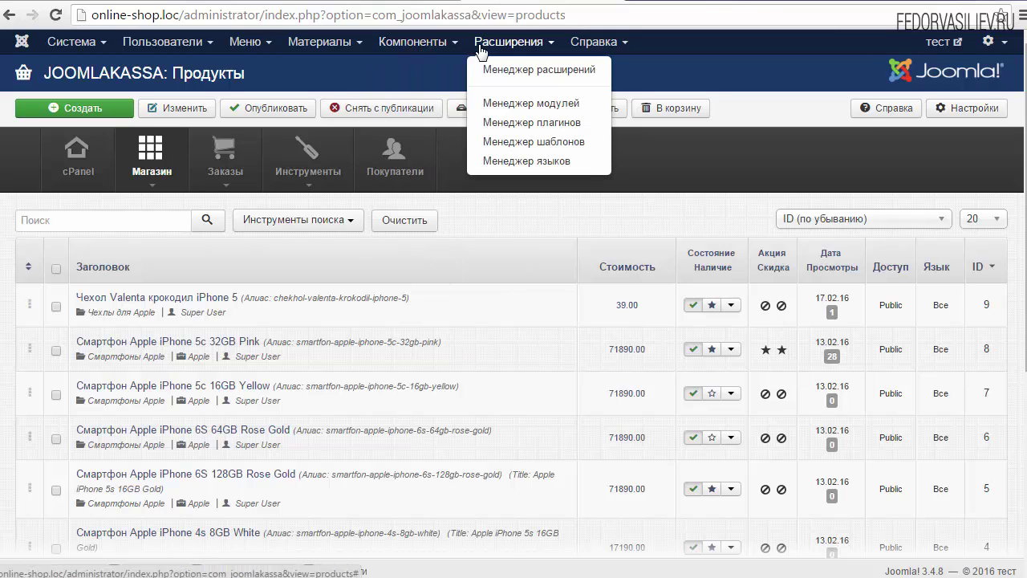
pyautogui.click(494, 71)
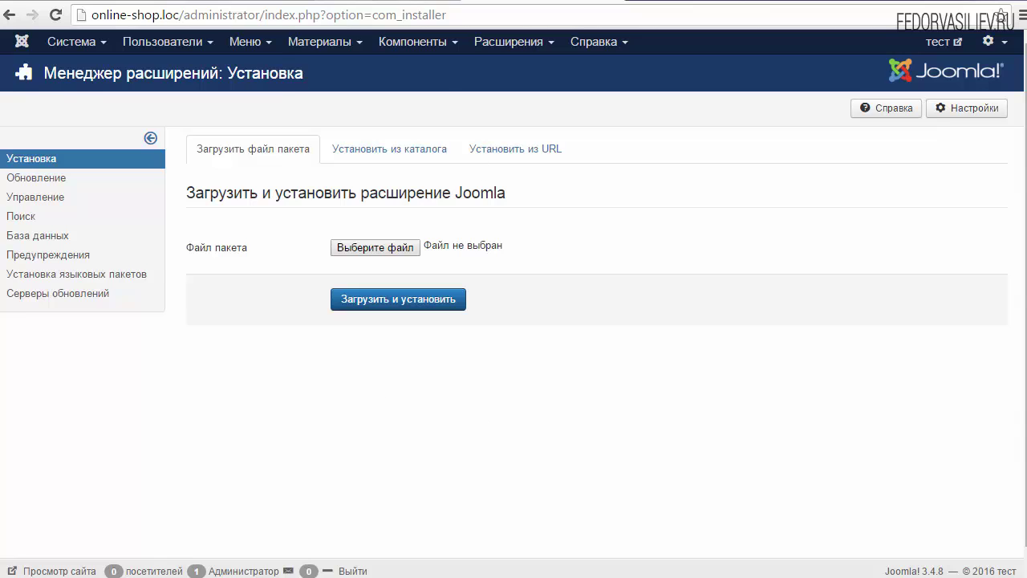
pyautogui.hotkey('alt', 'Tab')
pyautogui.moveTo(90, 205); pyautogui.dragTo(438, 253)
pyautogui.click(394, 304)
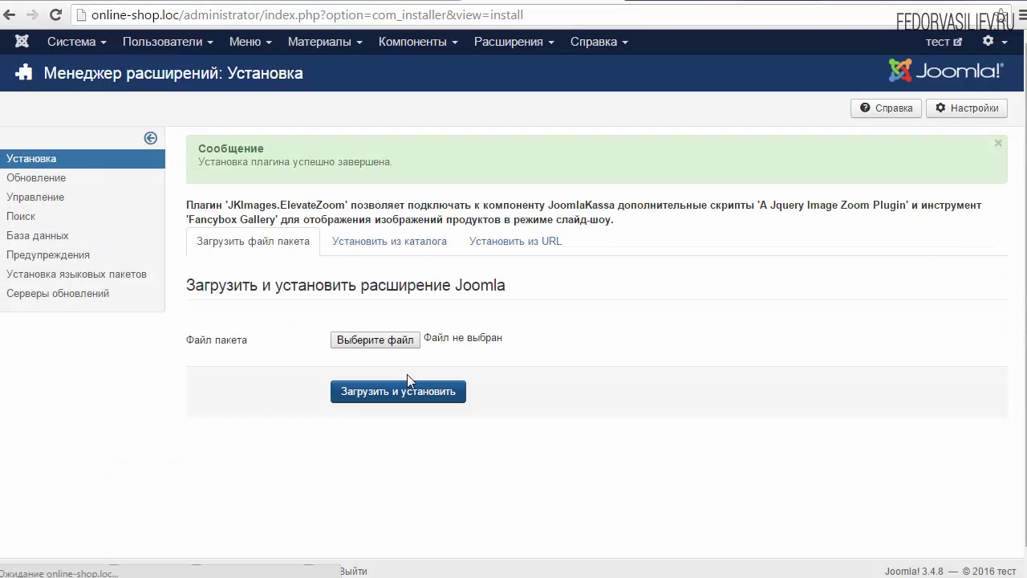
pyautogui.moveTo(193, 142); pyautogui.dragTo(393, 167)
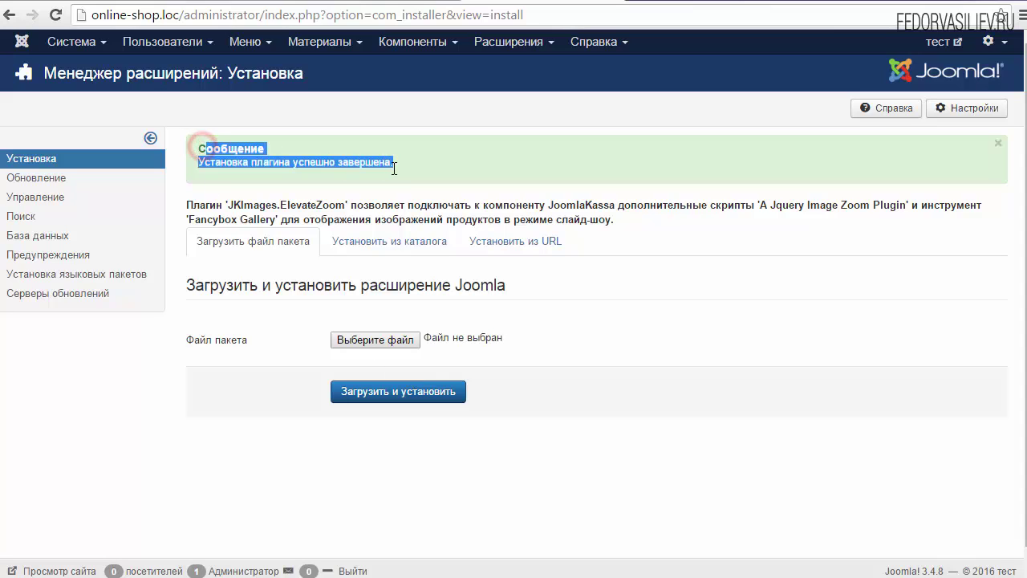
pyautogui.click(592, 215)
# Open the plugin manager and sort the plugins by ID in descending order.
pyautogui.moveTo(509, 41)
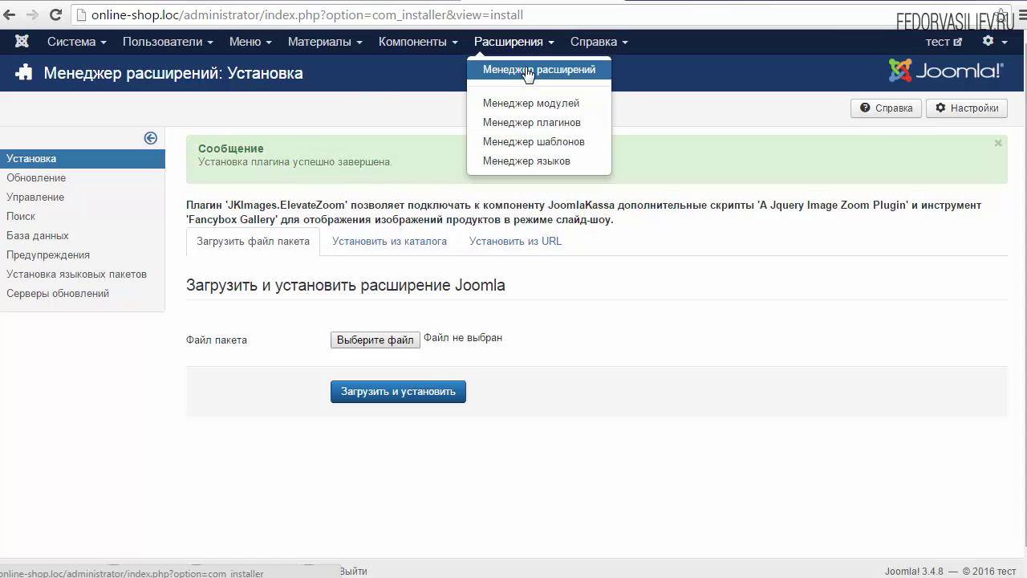
pyautogui.click(526, 123)
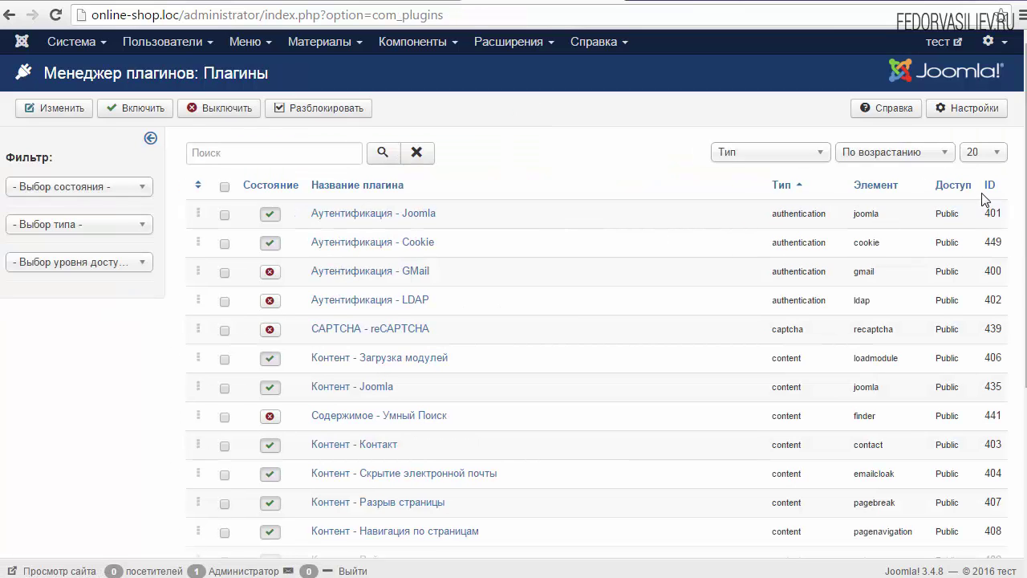
pyautogui.click(991, 186)
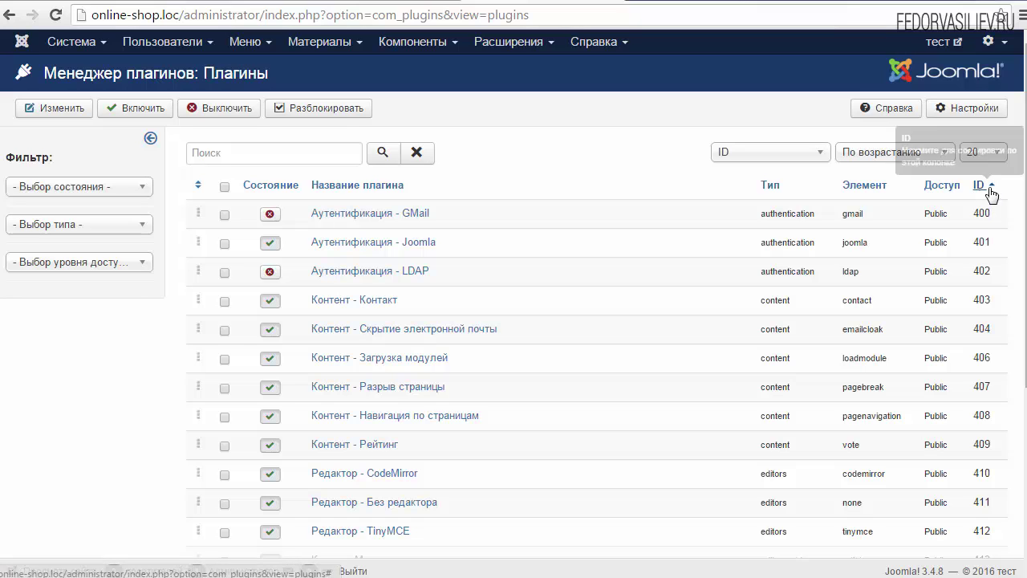
pyautogui.click(986, 186)
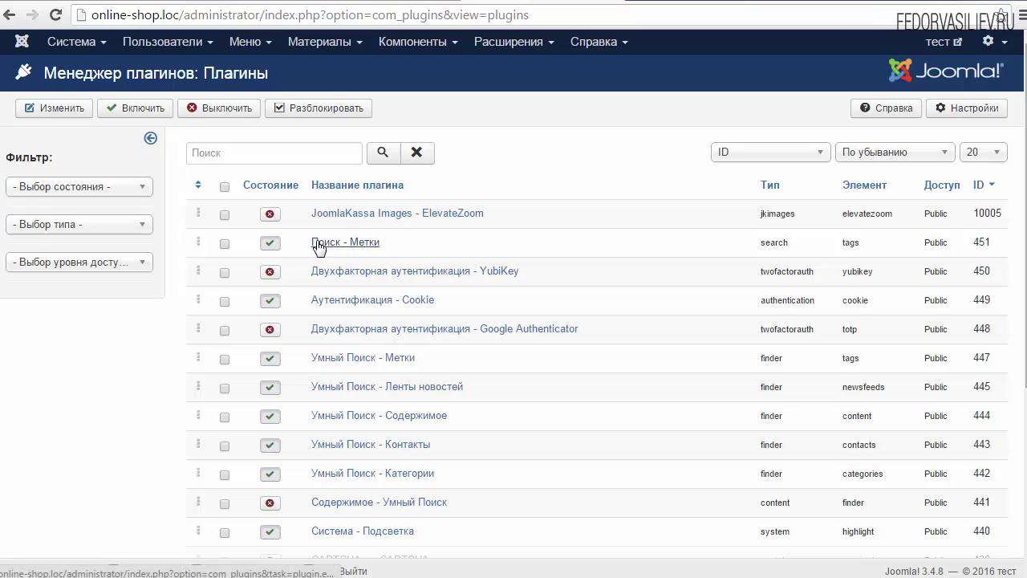
# Open the JoomlaKassa Images - ElevateZoom plugin and set its Состояние to Включено.
pyautogui.moveTo(506, 215); pyautogui.dragTo(246, 230)
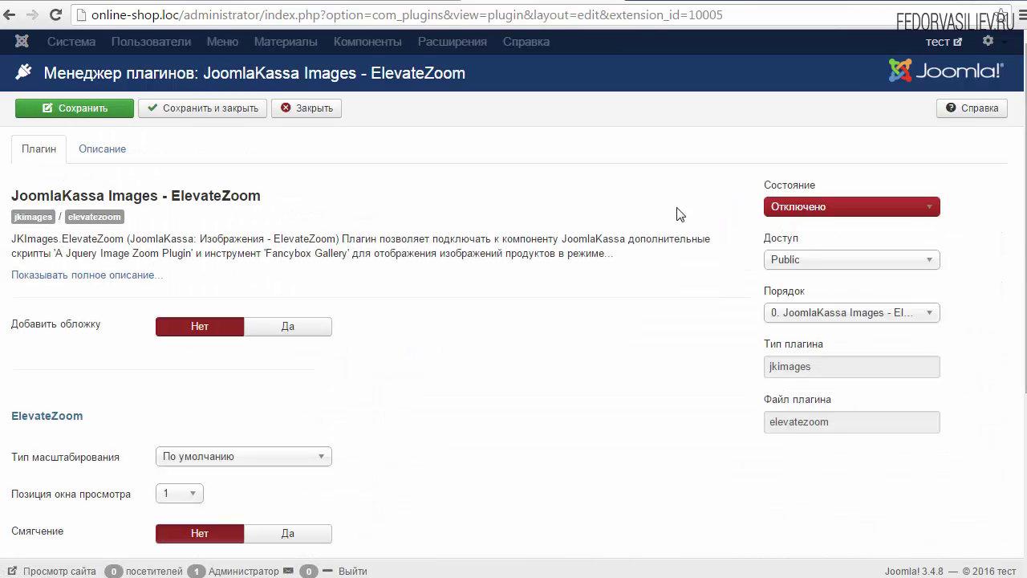
pyautogui.click(818, 207)
pyautogui.click(796, 224)
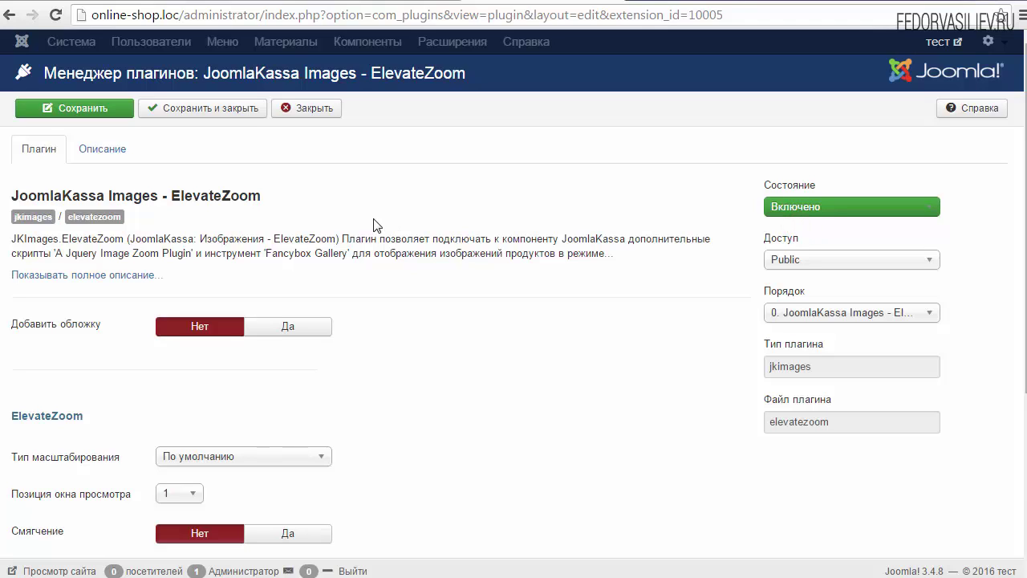
# Check the cover image on the iPhone 5c product page and set the plugin's Добавить обложку option to Да.
pyautogui.moveTo(24, 335)
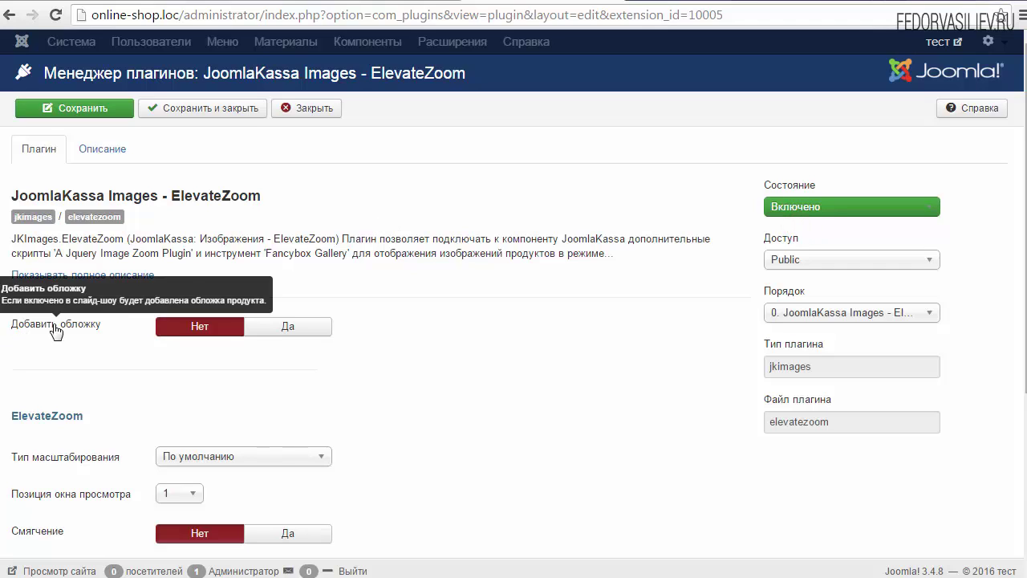
pyautogui.click(398, 1)
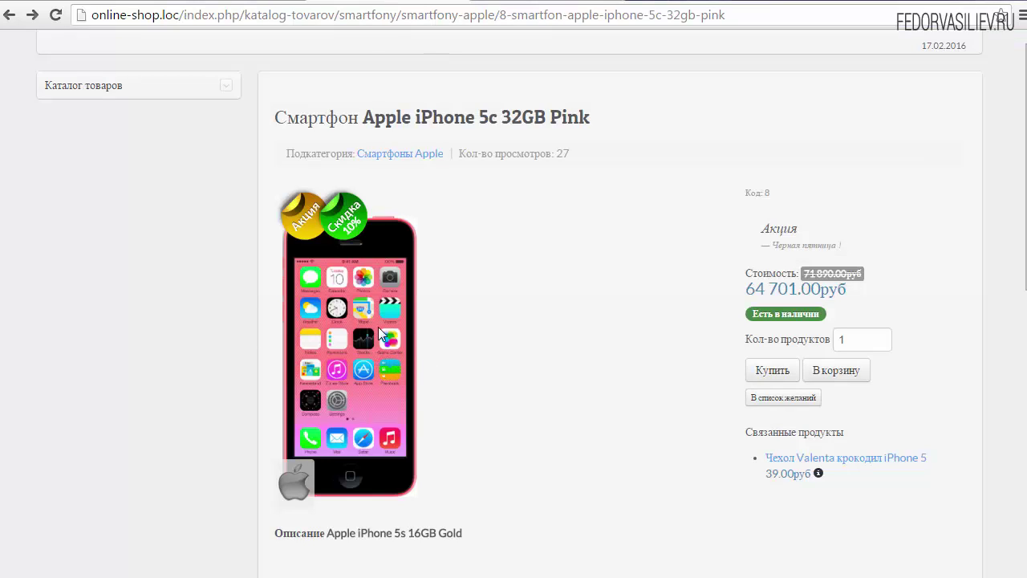
pyautogui.click(548, 2)
pyautogui.click(271, 329)
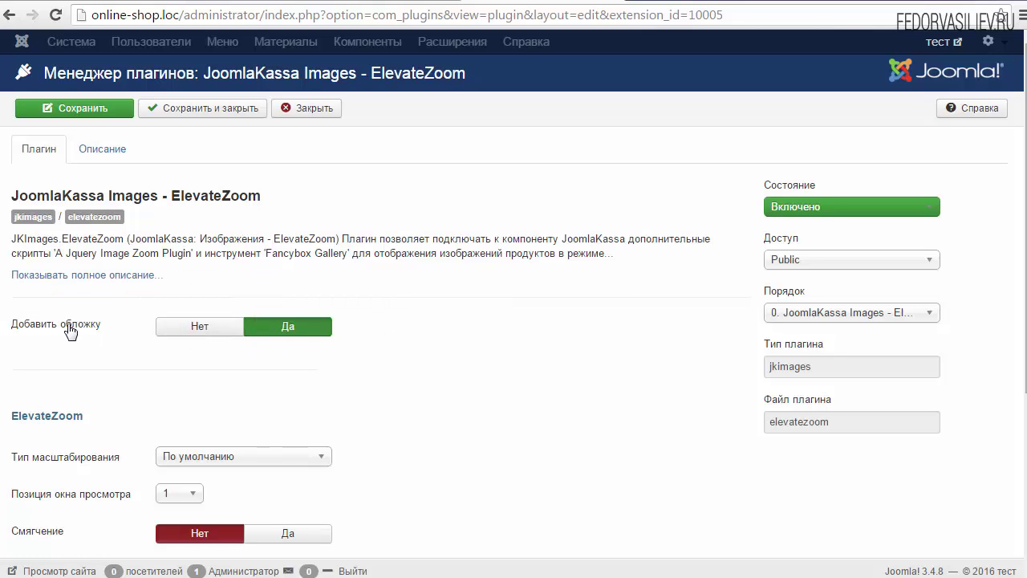
pyautogui.moveTo(69, 329)
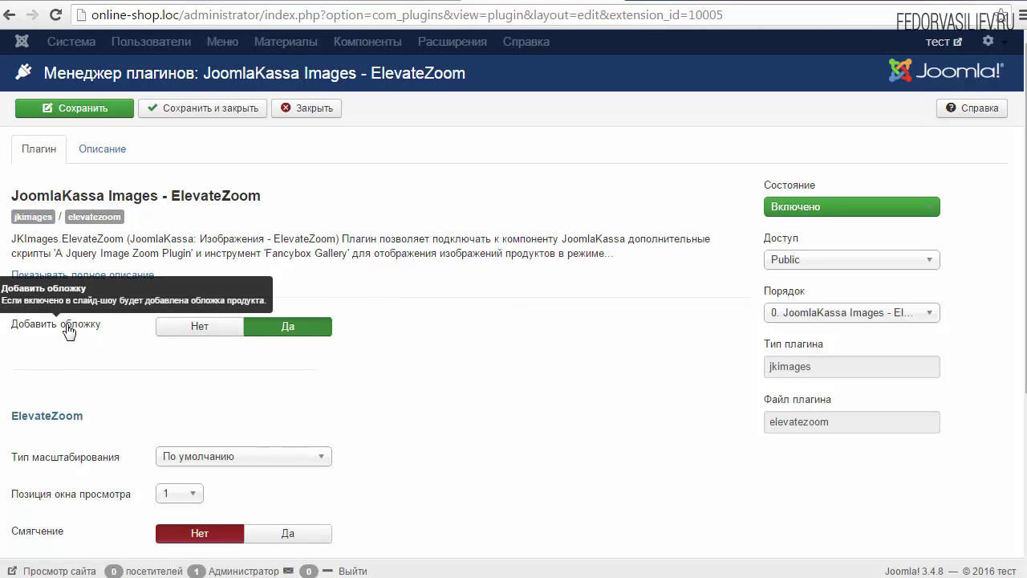
# Review the plugin's ElevateZoom and FancyBox options, keep them at their defaults, and save the plugin.
pyautogui.scroll(-3, 294, 187)
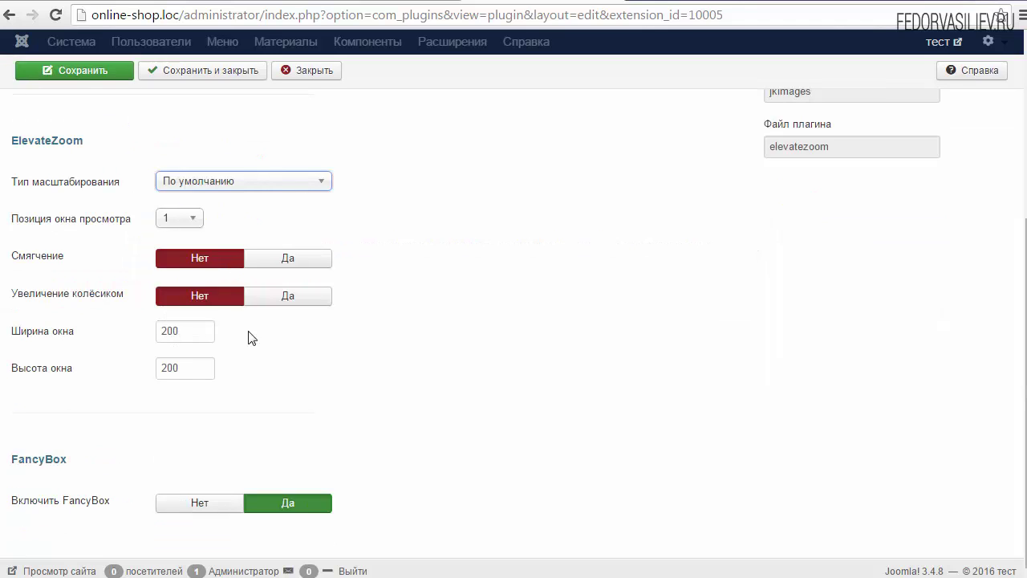
pyautogui.scroll(3, 356, 339)
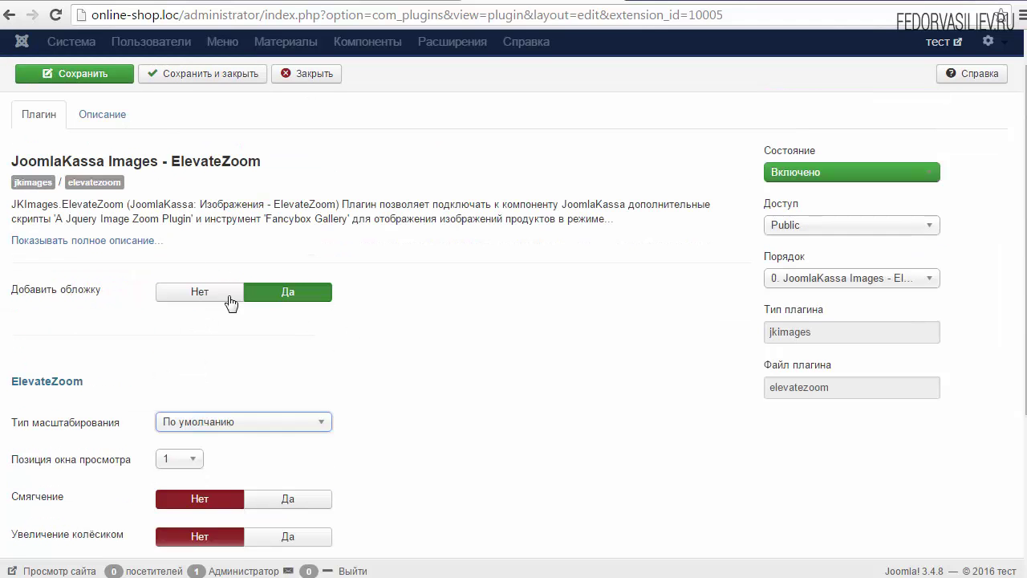
pyautogui.scroll(1, 61, 129)
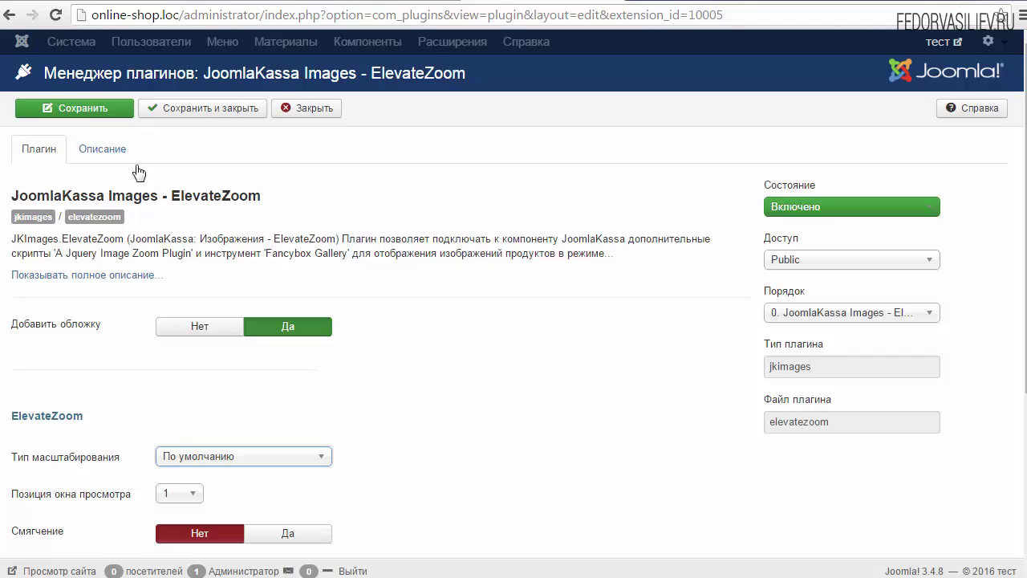
pyautogui.scroll(-3, 169, 223)
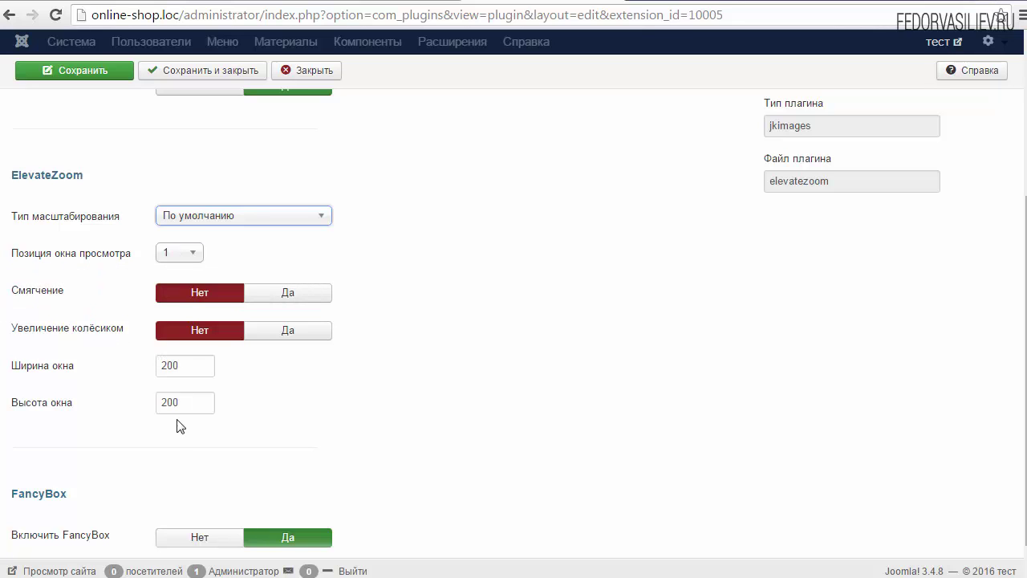
pyautogui.scroll(3, 275, 282)
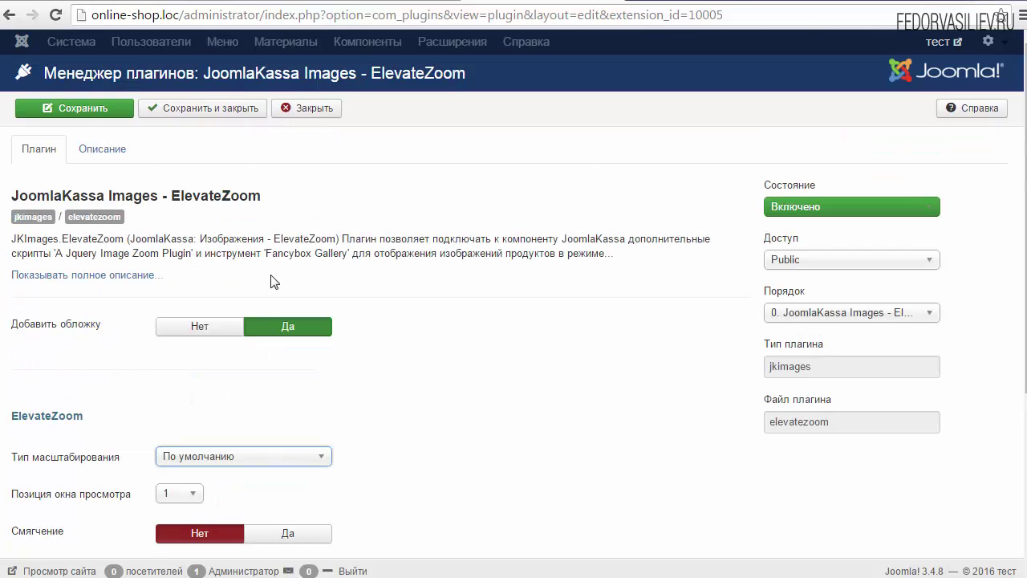
pyautogui.click(84, 108)
# Read the ElevateZoom plugin's description and return to its settings.
pyautogui.click(94, 212)
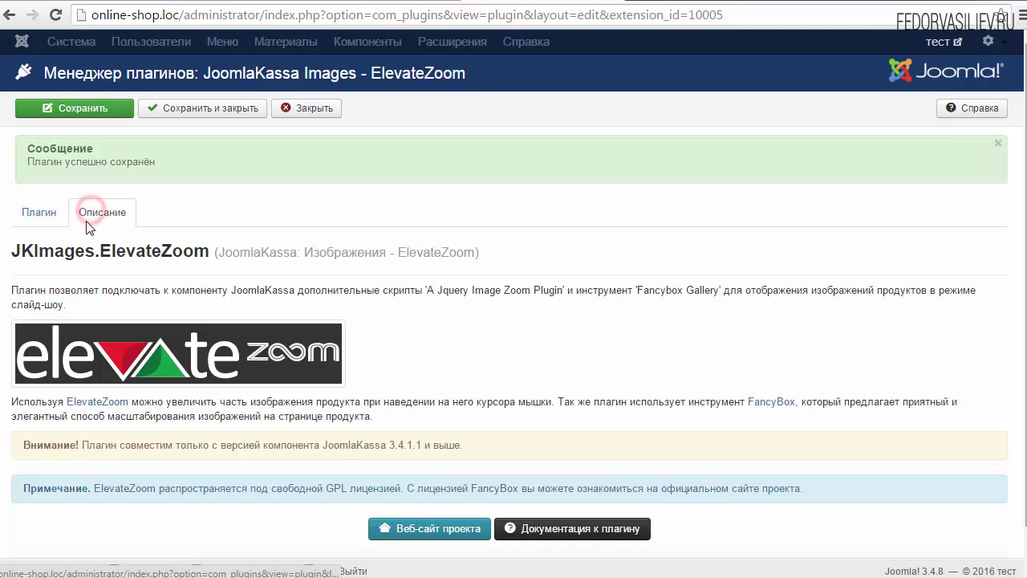
pyautogui.scroll(-1, 91, 212)
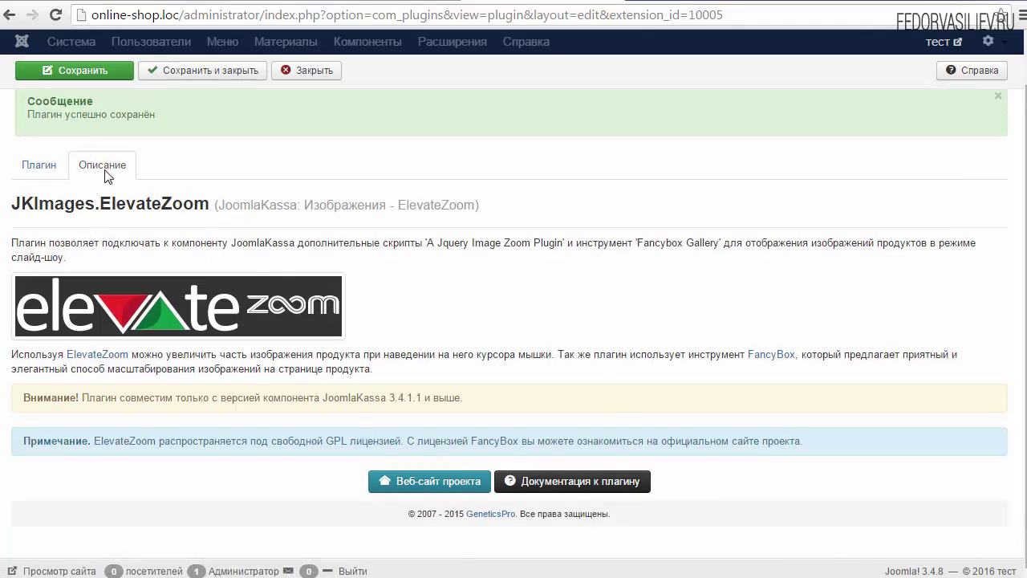
pyautogui.click(38, 164)
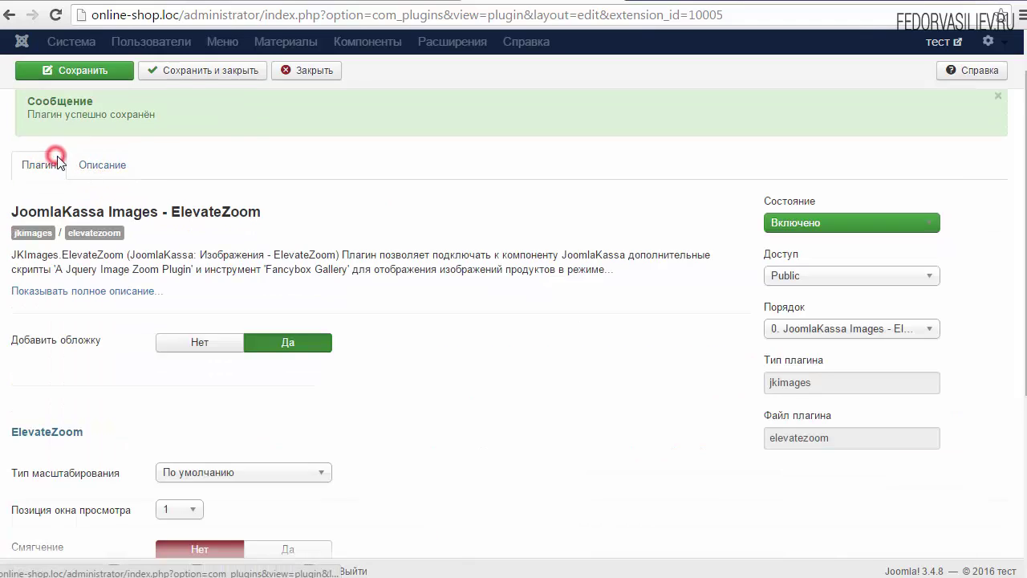
# Reload the Apple iPhone 5c 32GB Pink product page and examine its main image and gallery thumbnails.
pyautogui.hotkey('ctrl', 'Tab')
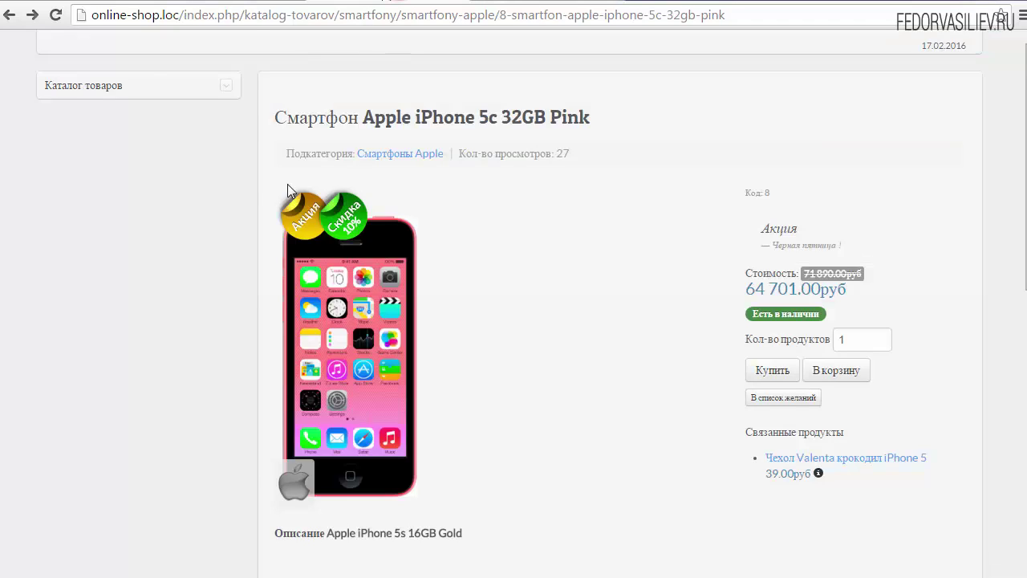
pyautogui.scroll(-5, 287, 186)
pyautogui.scroll(5, 226, 159)
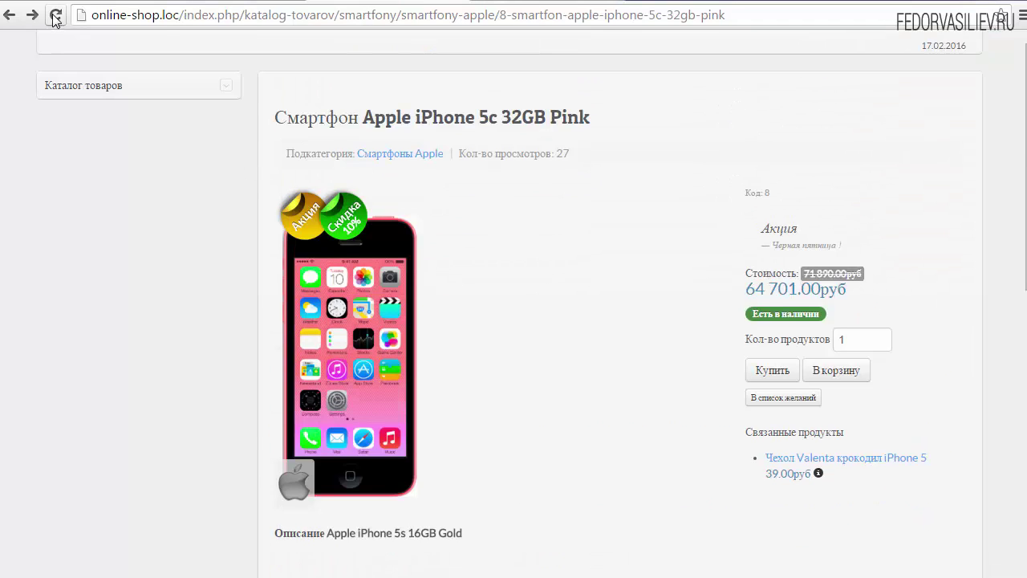
pyautogui.click(55, 16)
pyautogui.scroll(-3, 86, 203)
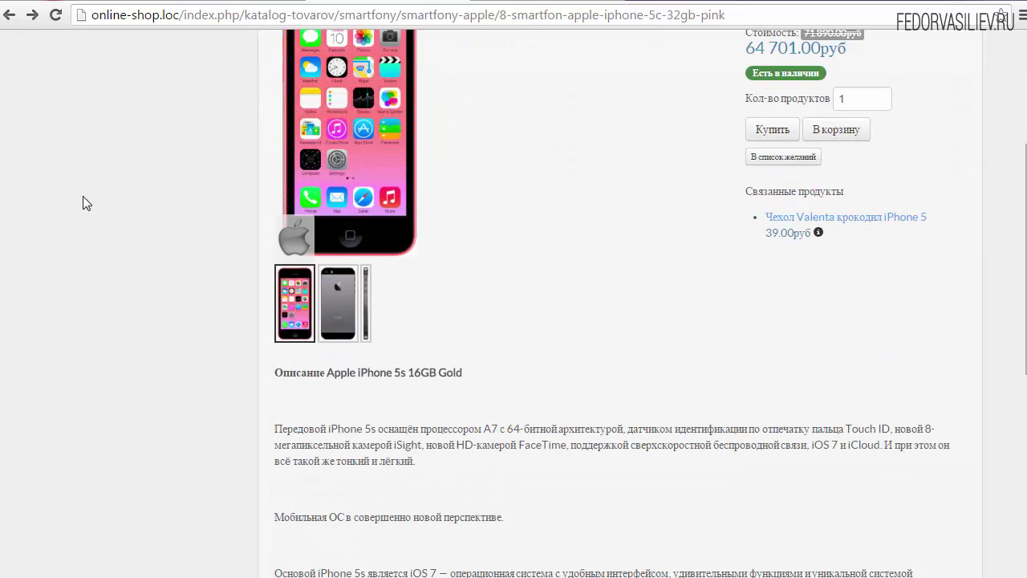
pyautogui.scroll(2, 517, 341)
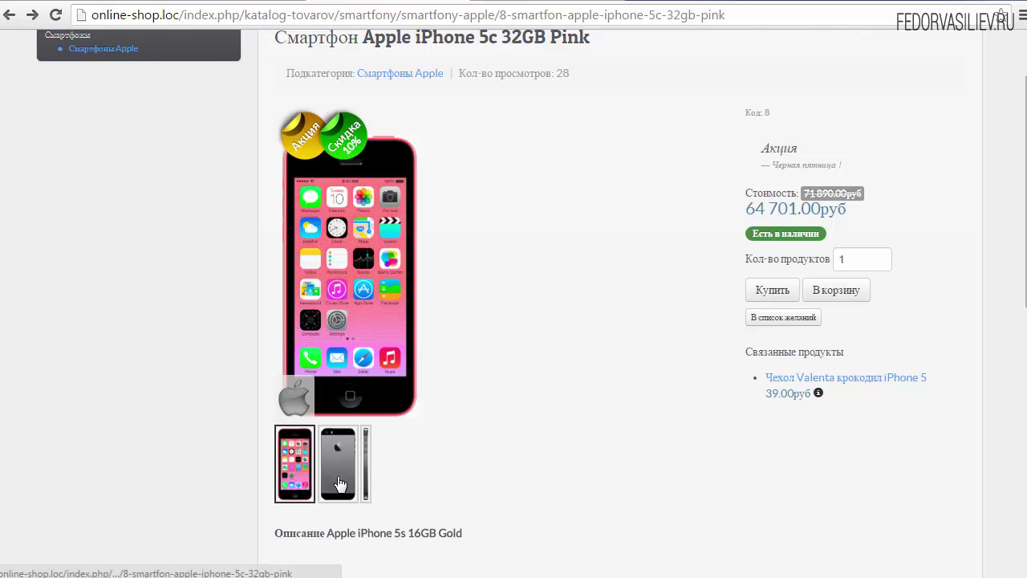
# Close the ElevateZoom plugin settings and open the product Смартфон Apple iPhone 5c 32GB Pink for editing in JoomlaKassa.
pyautogui.click(482, 3)
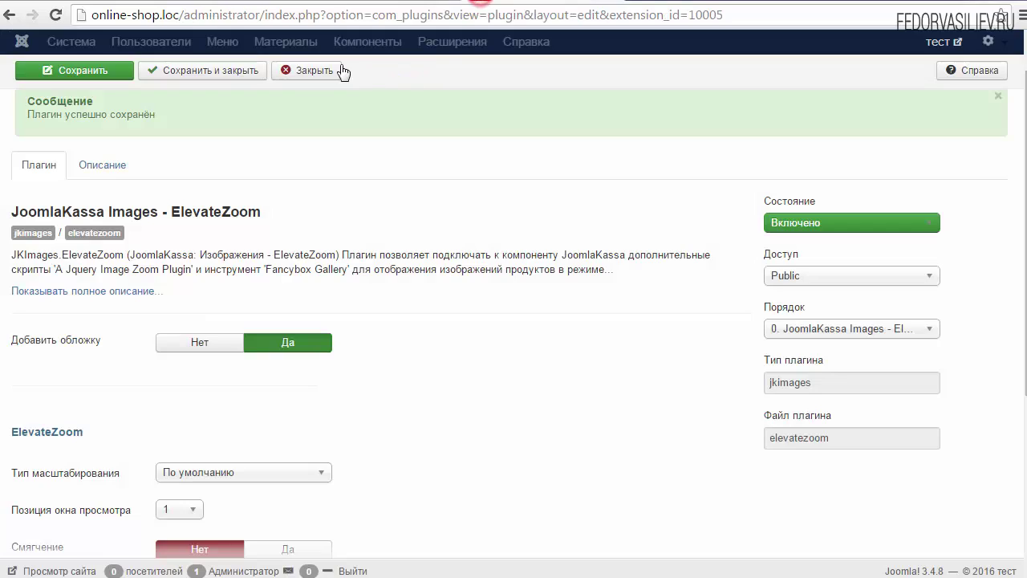
pyautogui.click(321, 69)
pyautogui.click(411, 47)
pyautogui.moveTo(409, 73)
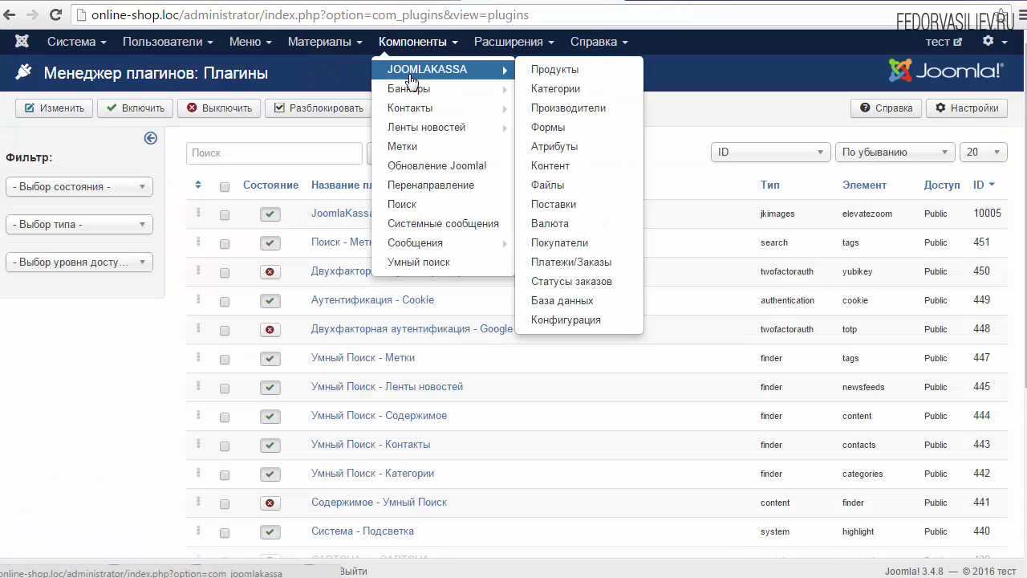
pyautogui.click(567, 76)
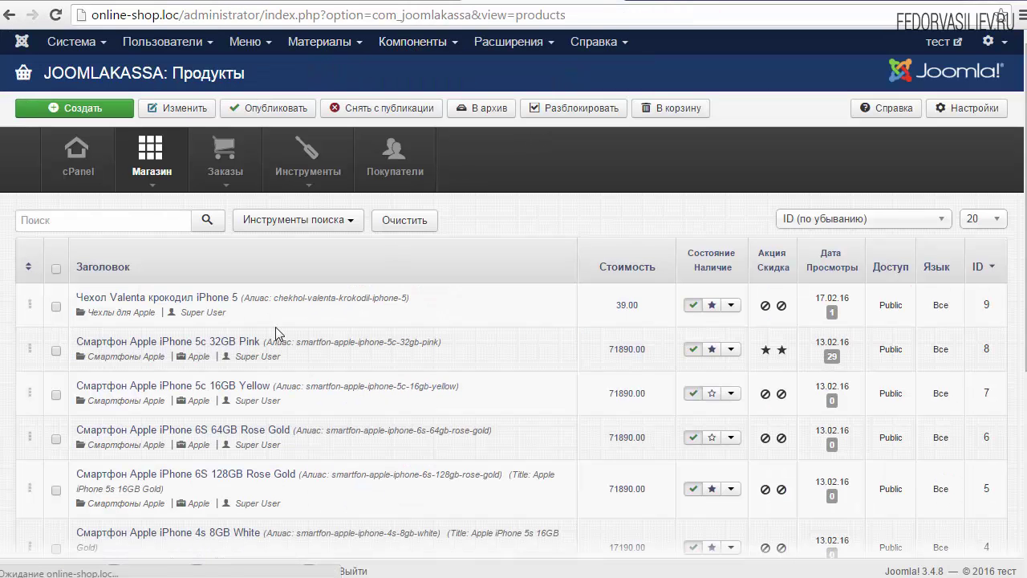
pyautogui.click(180, 341)
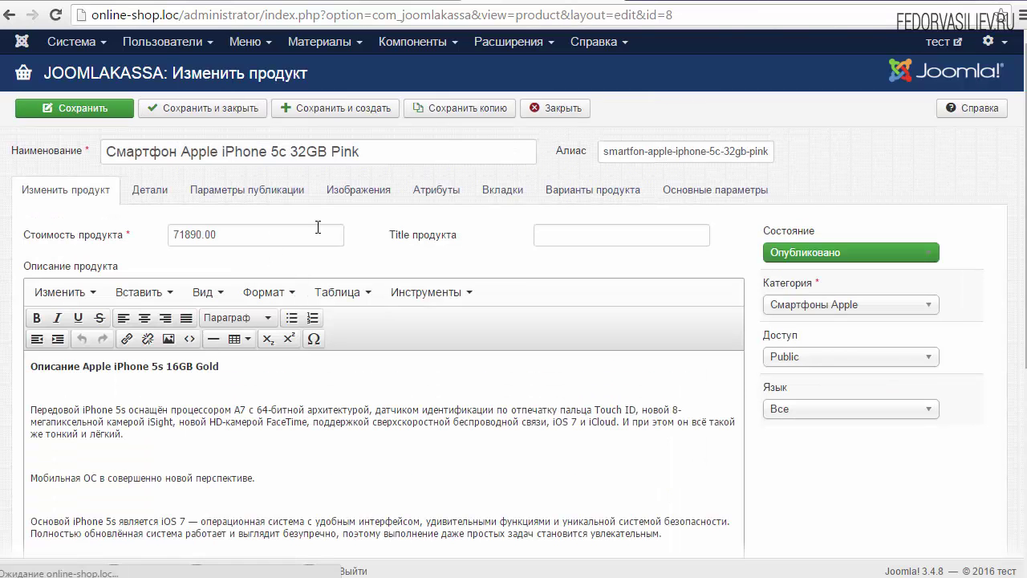
# Review the product's gallery images and the details of the Apple iPhone 6S Plus 64GB Space image.
pyautogui.click(358, 189)
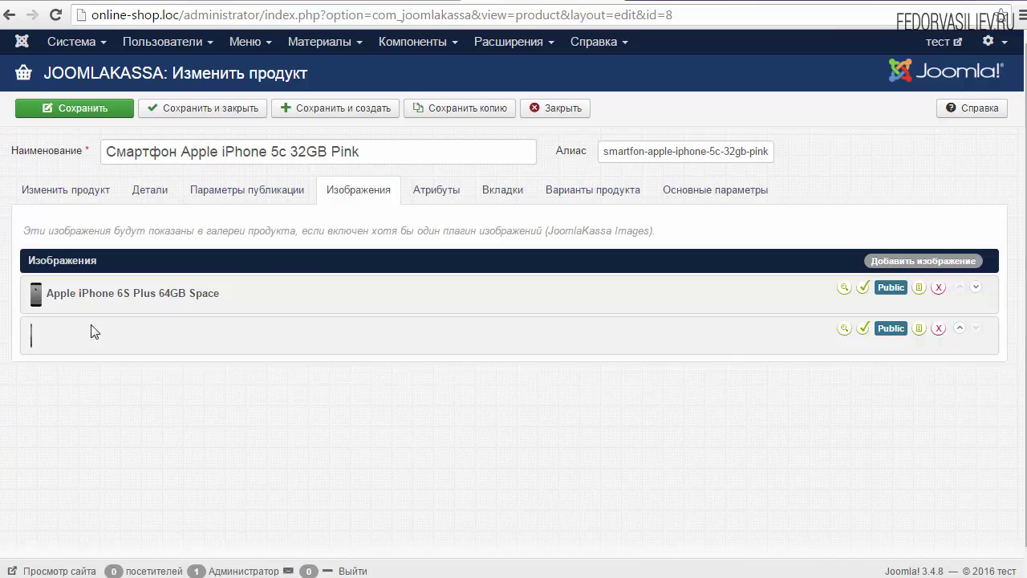
pyautogui.click(175, 293)
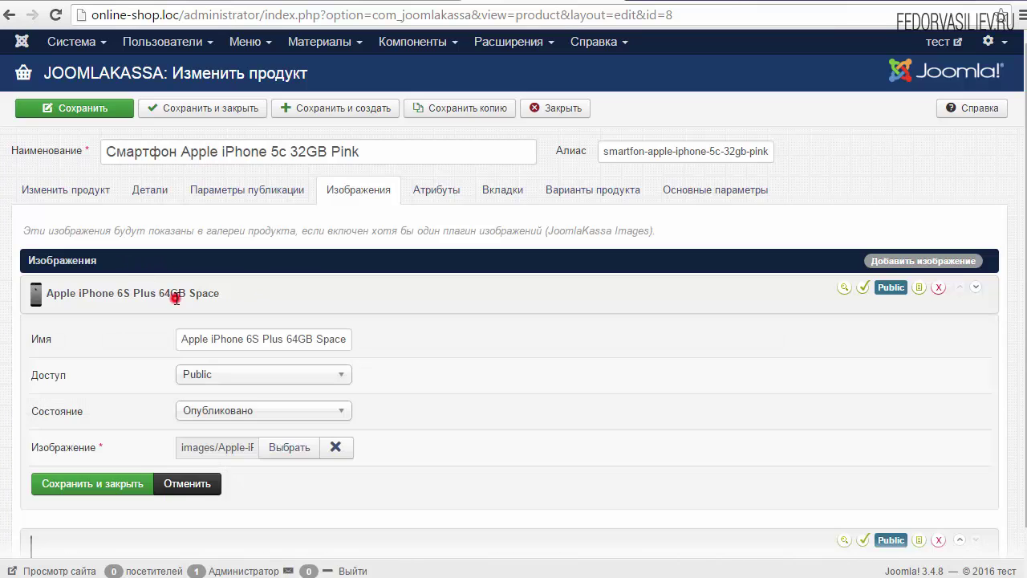
pyautogui.click(177, 295)
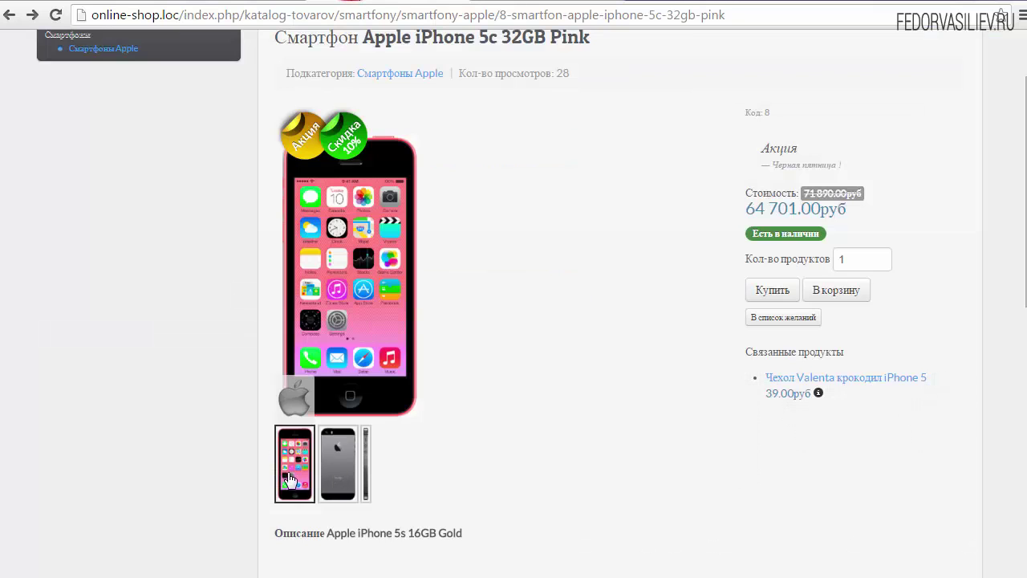
# Switch between the three gallery thumbnails on the iPhone 5c product page and examine the main image with its zoom window.
pyautogui.scroll(-1, 436, 343)
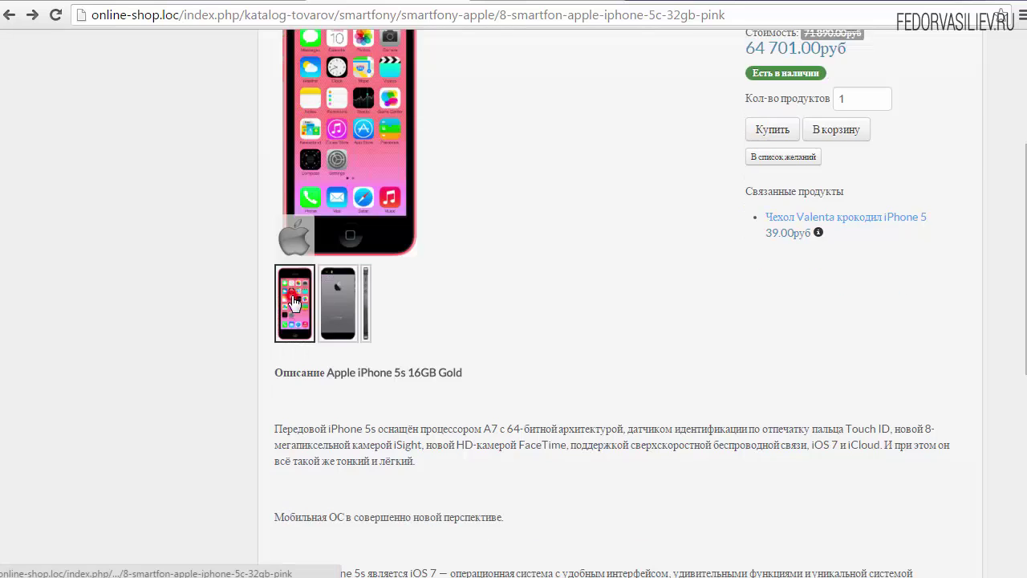
pyautogui.scroll(1, 486, 312)
pyautogui.click(345, 472)
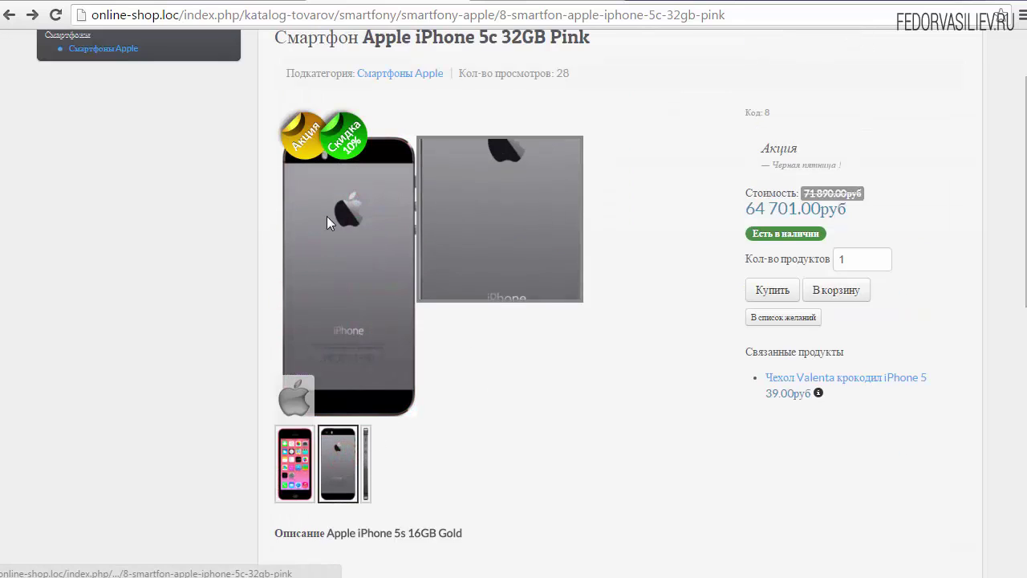
pyautogui.click(367, 477)
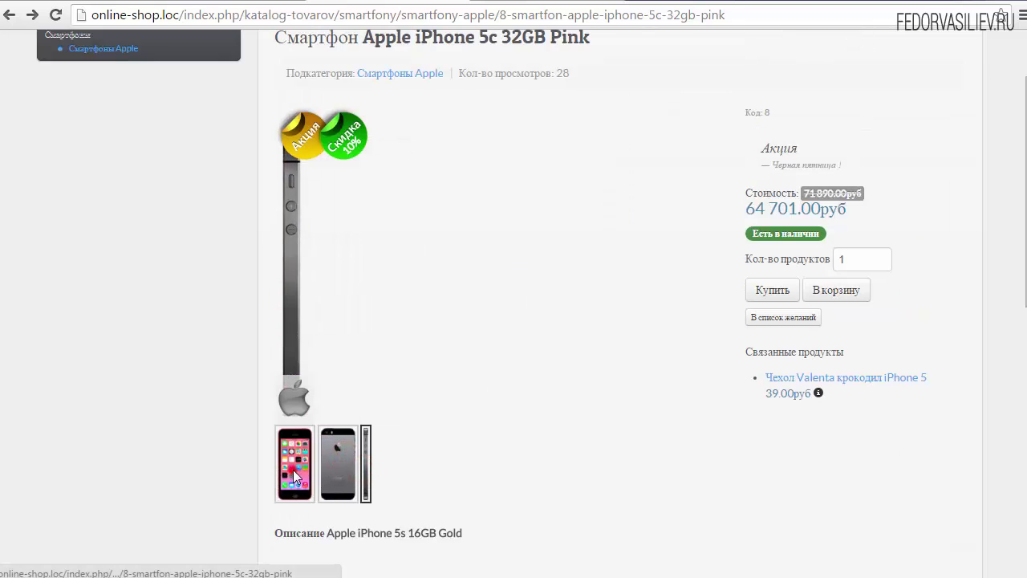
pyautogui.click(297, 471)
pyautogui.click(347, 476)
pyautogui.click(365, 479)
pyautogui.click(295, 466)
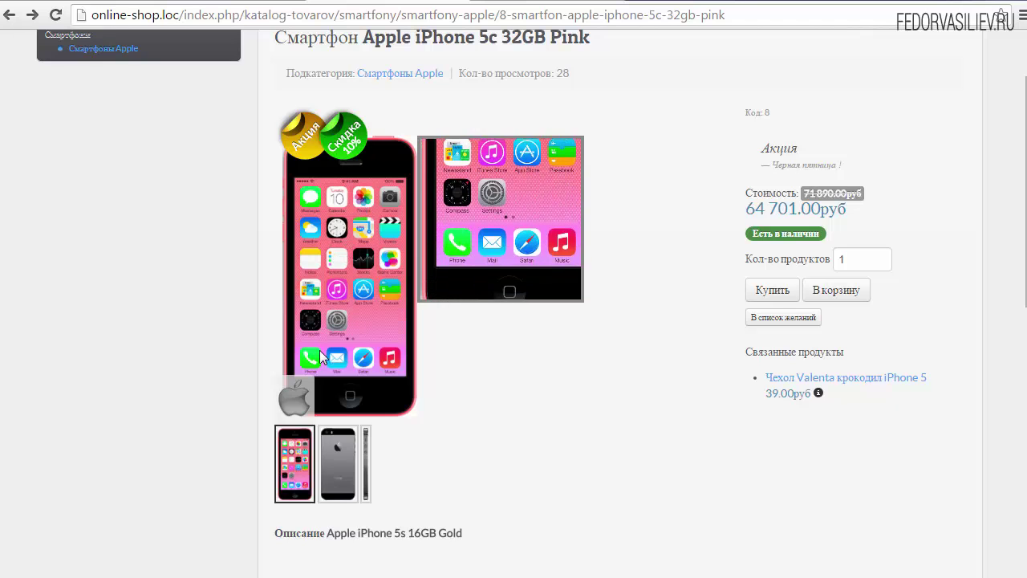
# Enlarge the pink iPhone image in the FancyBox gallery, browse through all its pictures, and close the gallery.
pyautogui.scroll(1, 355, 312)
pyautogui.click(355, 312)
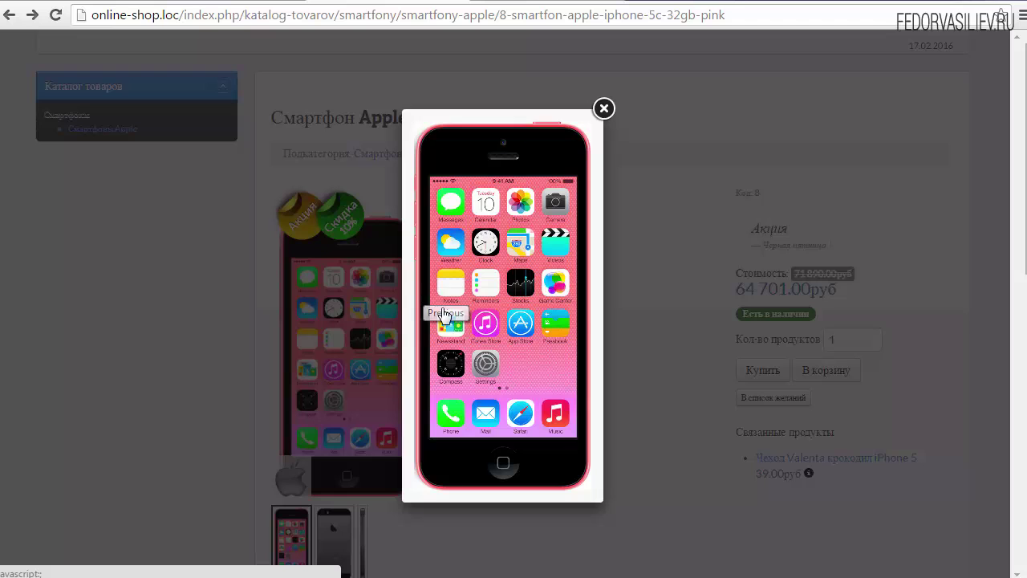
pyautogui.click(568, 305)
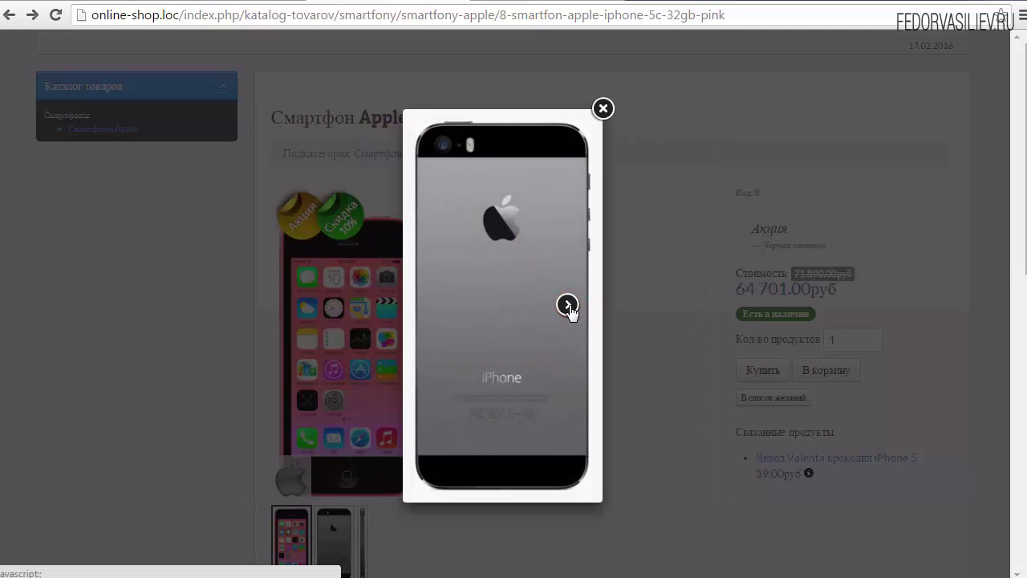
pyautogui.click(568, 304)
pyautogui.scroll(-2, 522, 441)
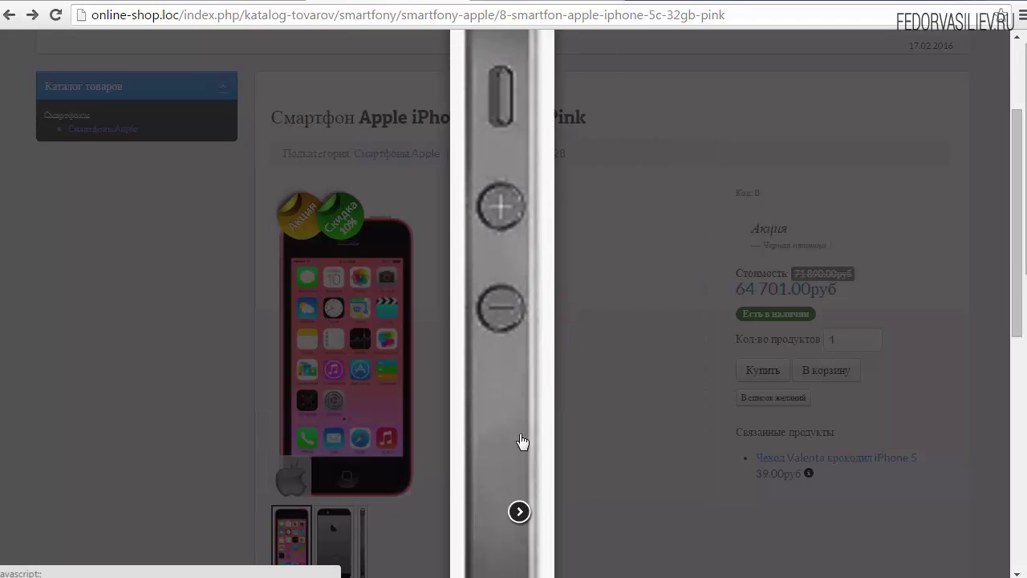
pyautogui.click(505, 509)
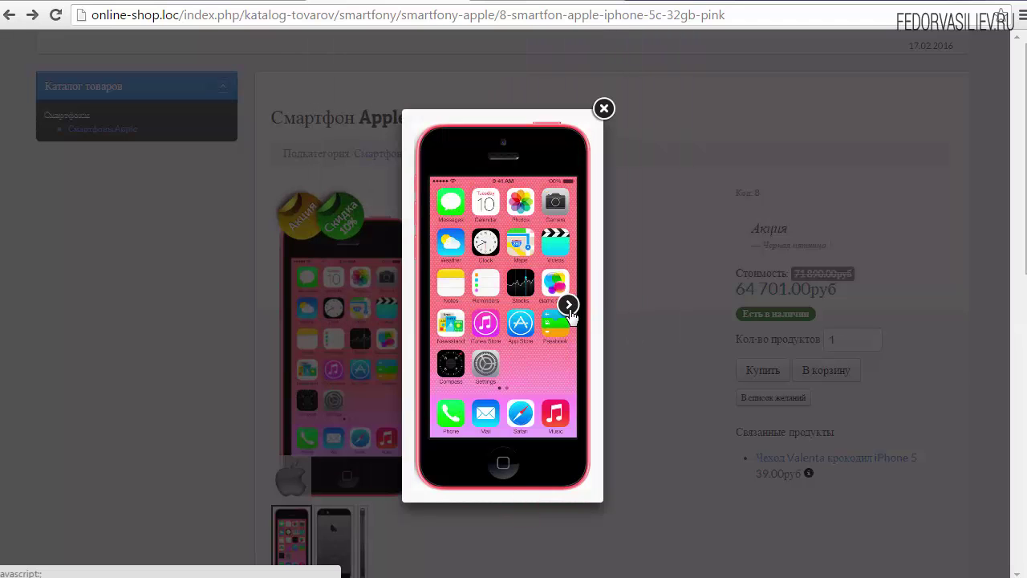
pyautogui.click(604, 109)
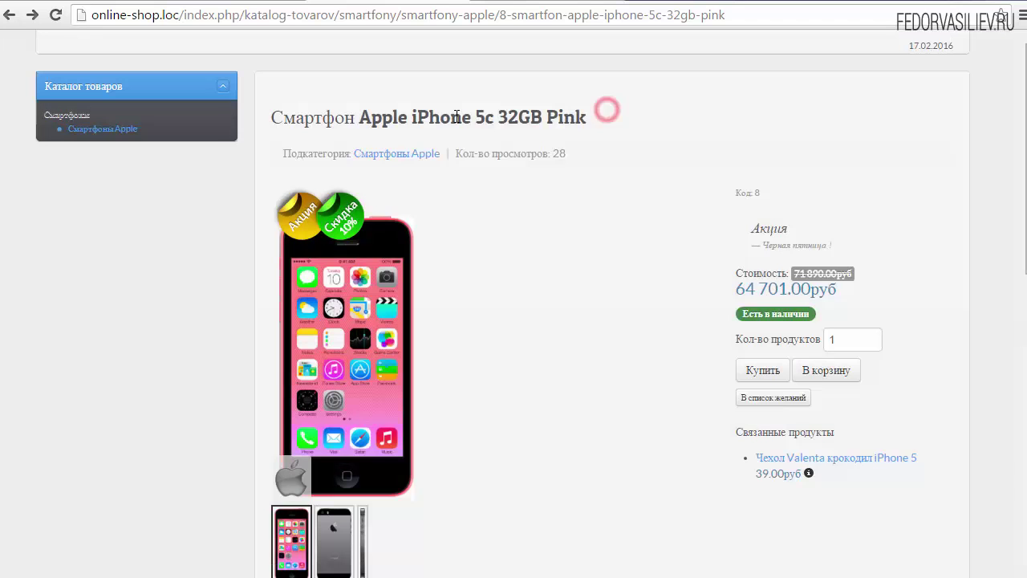
pyautogui.scroll(-1, 377, 305)
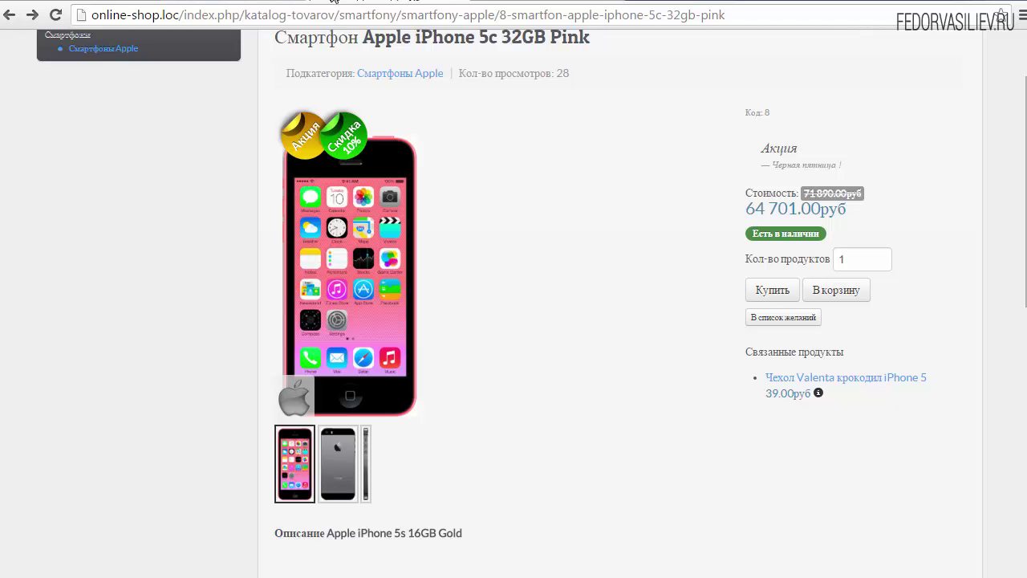
# In the JoomlaKassa Images - ElevateZoom plugin, set Тип масштабирования to Линза and Увеличение колёсиком to Да, and save.
pyautogui.click(414, 1)
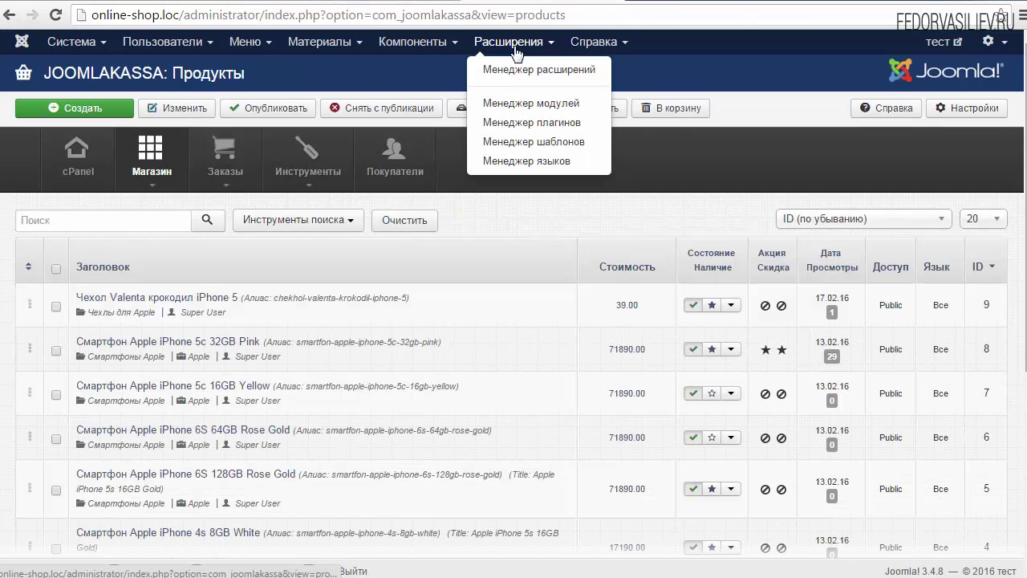
pyautogui.click(540, 122)
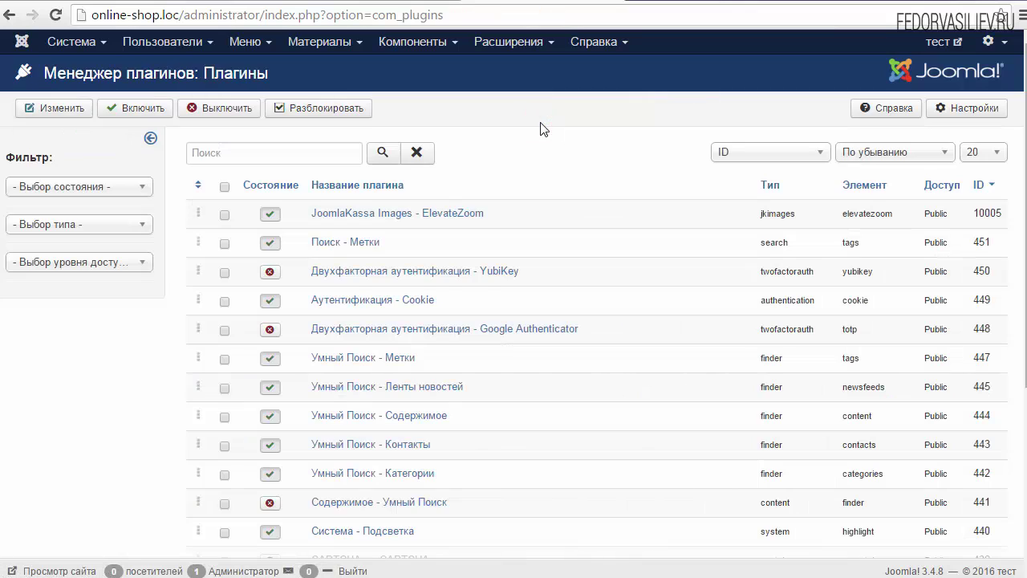
pyautogui.click(361, 214)
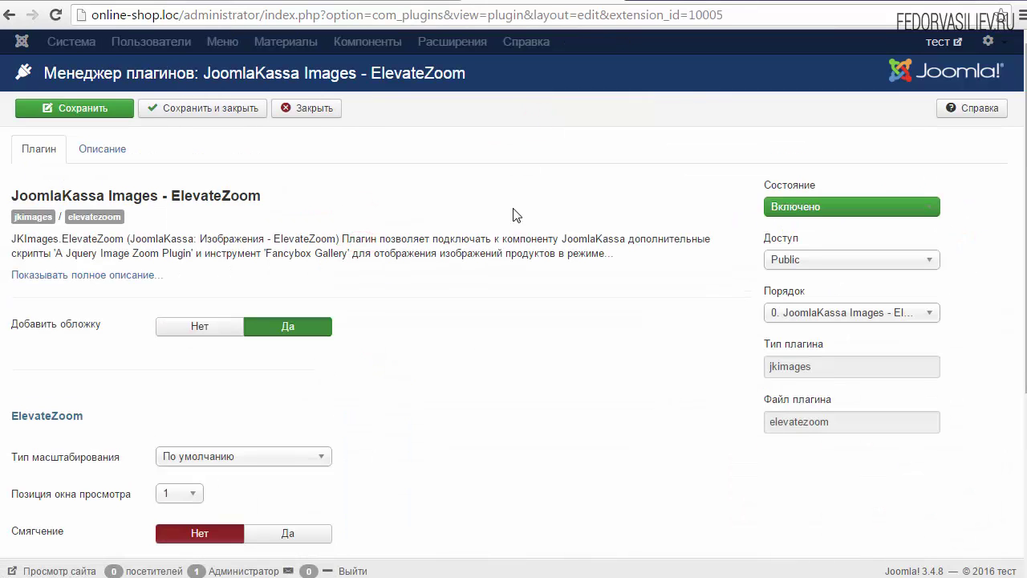
pyautogui.scroll(-3, 514, 215)
pyautogui.click(204, 180)
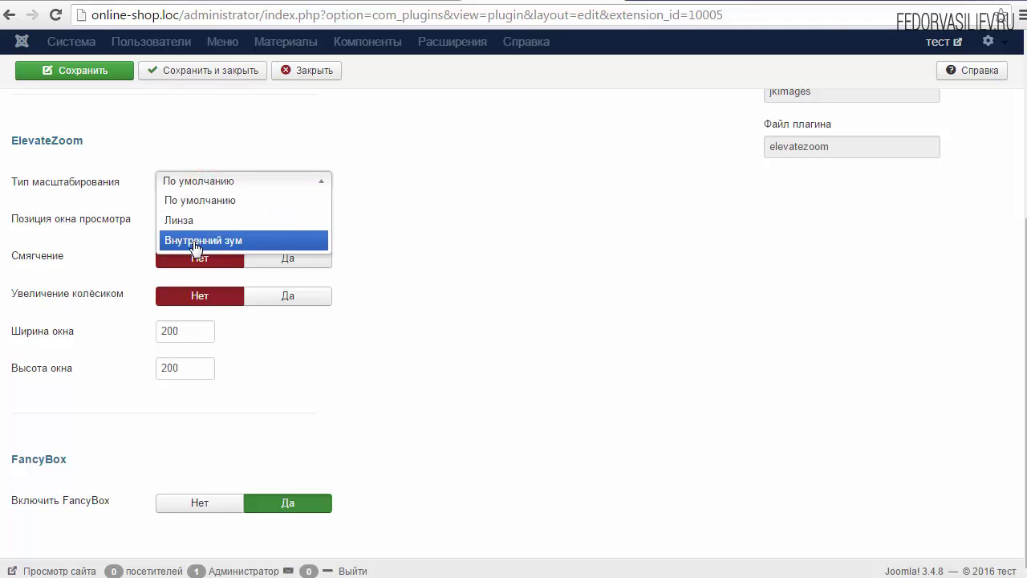
pyautogui.click(191, 221)
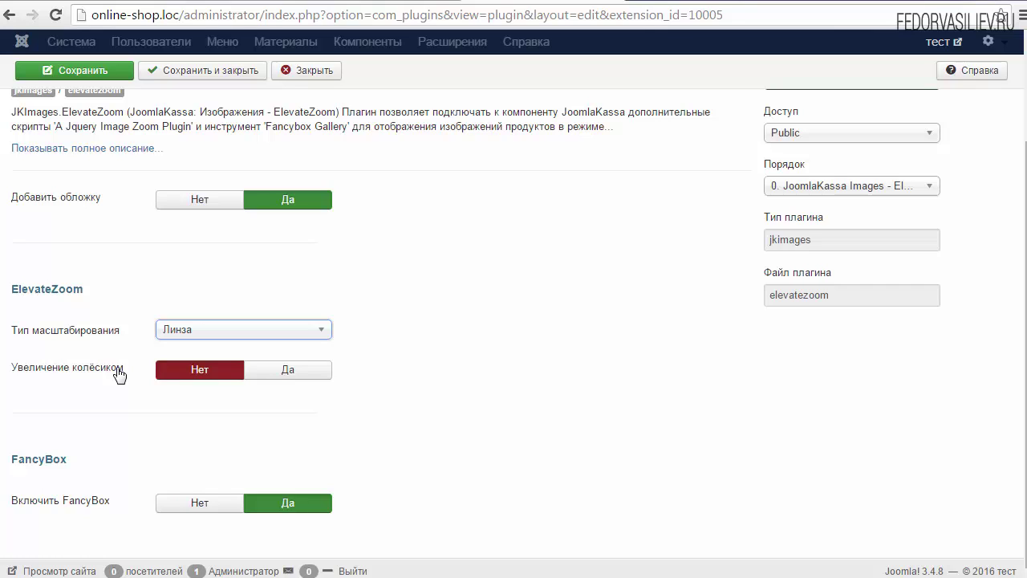
pyautogui.click(286, 370)
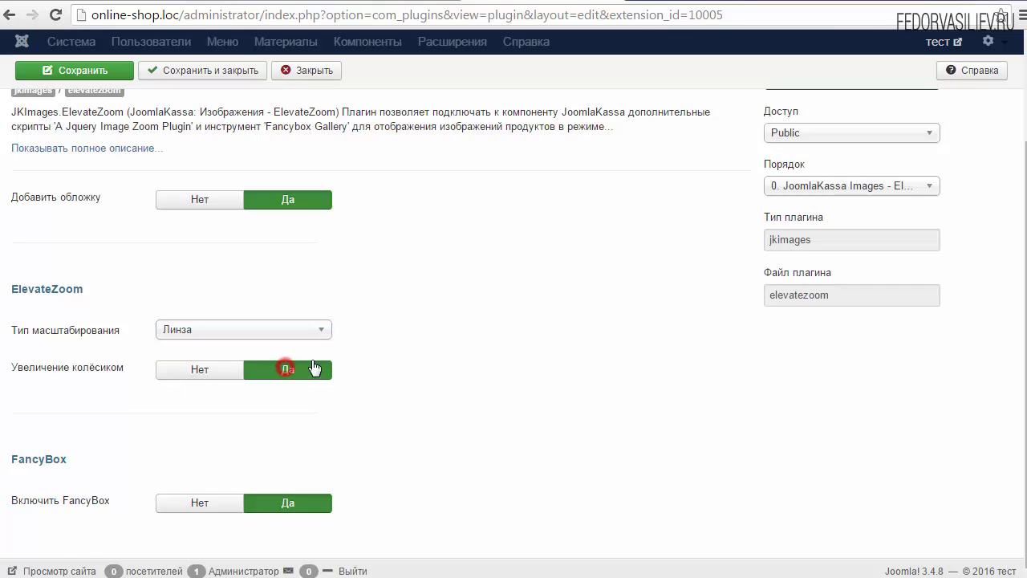
pyautogui.click(86, 70)
# Check the lens zoom on the iPhone 5c product page and view the main image enlarged in FancyBox.
pyautogui.click(431, 3)
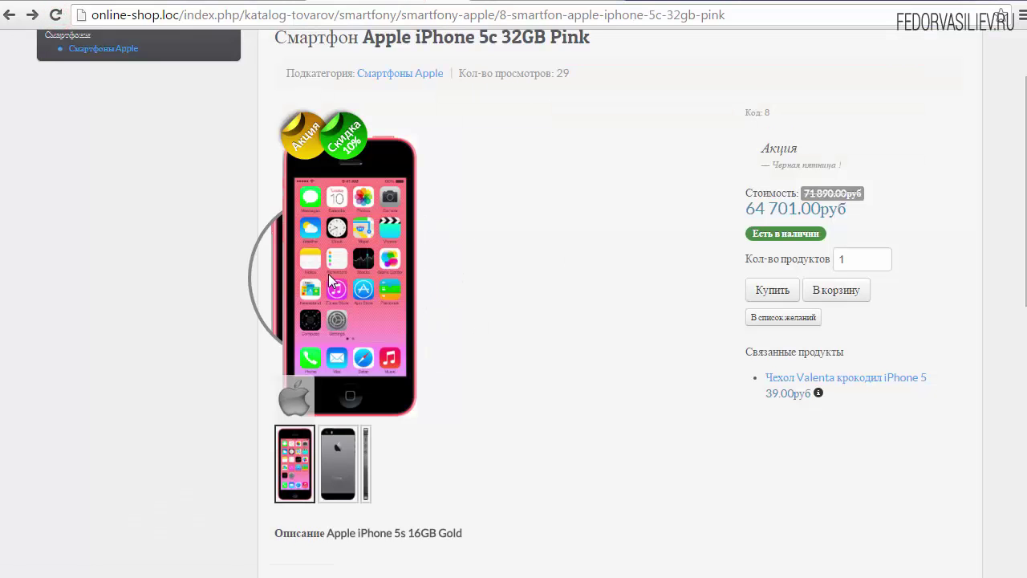
pyautogui.click(610, 275)
pyautogui.click(604, 101)
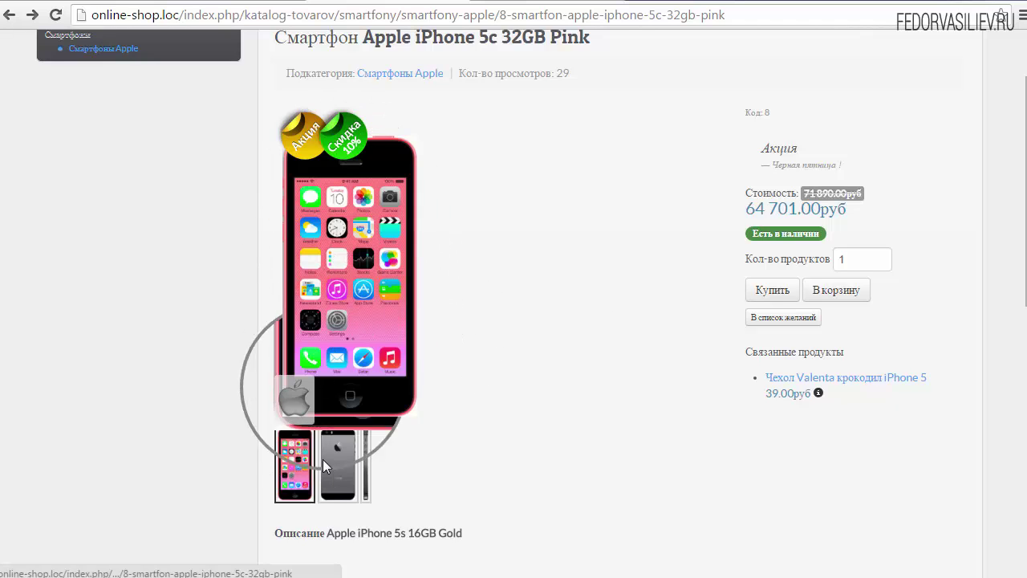
pyautogui.click(331, 405)
pyautogui.click(607, 106)
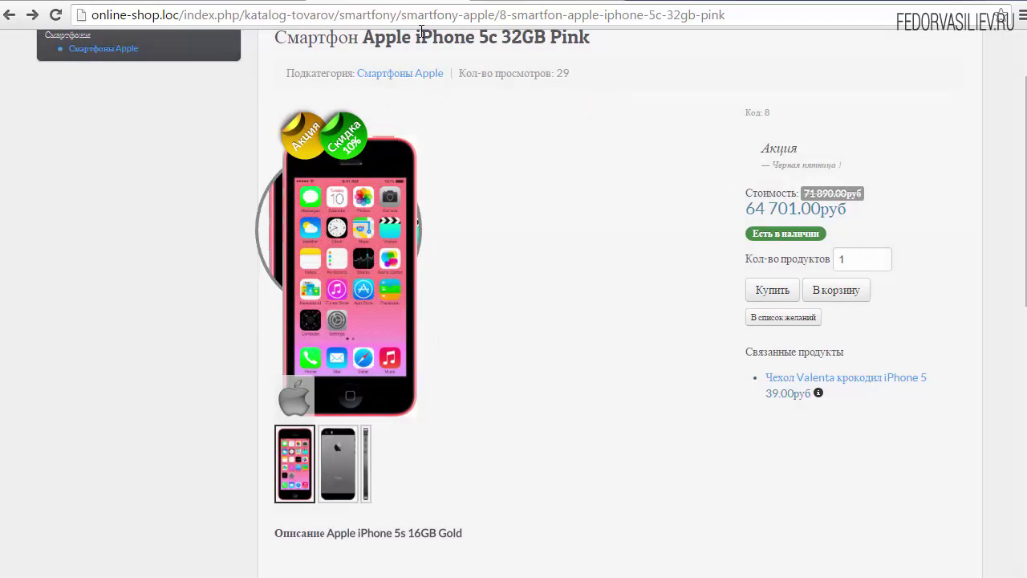
# Set the plugin's Тип масштабирования to Внутренний зум and save the plugin.
pyautogui.hotkey('ctrl', 'Tab')
pyautogui.scroll(-2, 477, 268)
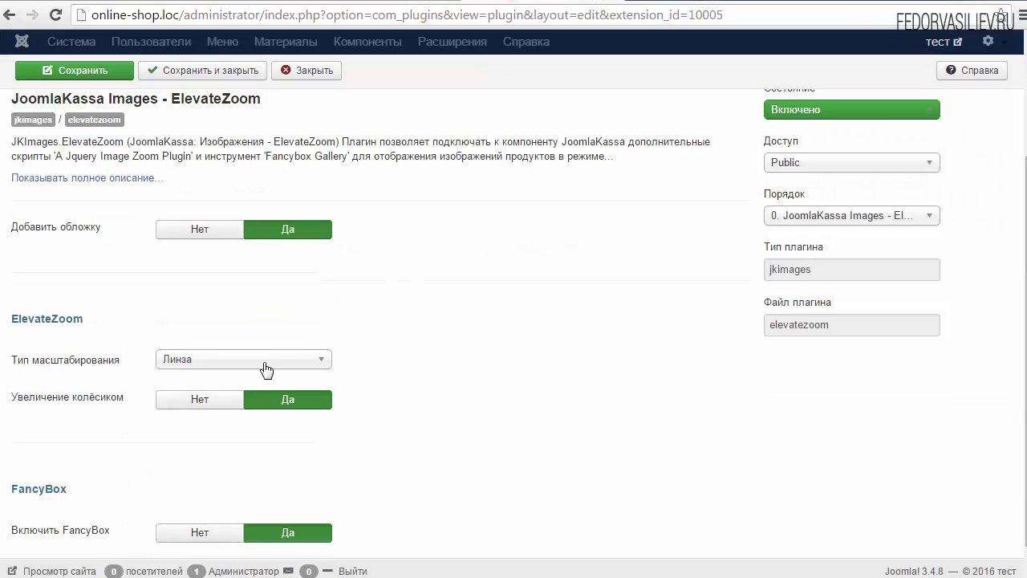
pyautogui.click(191, 368)
pyautogui.click(193, 415)
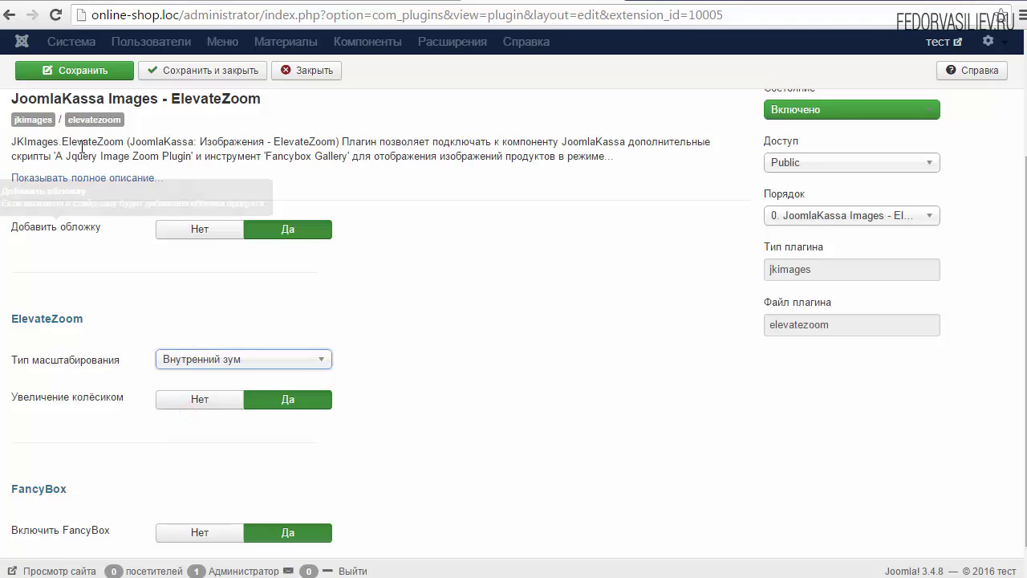
pyautogui.click(96, 70)
# Reload the iPhone 5c product page and check the inner zoom and the enlarged FancyBox view of the main image.
pyautogui.hotkey('ctrl', 'Tab')
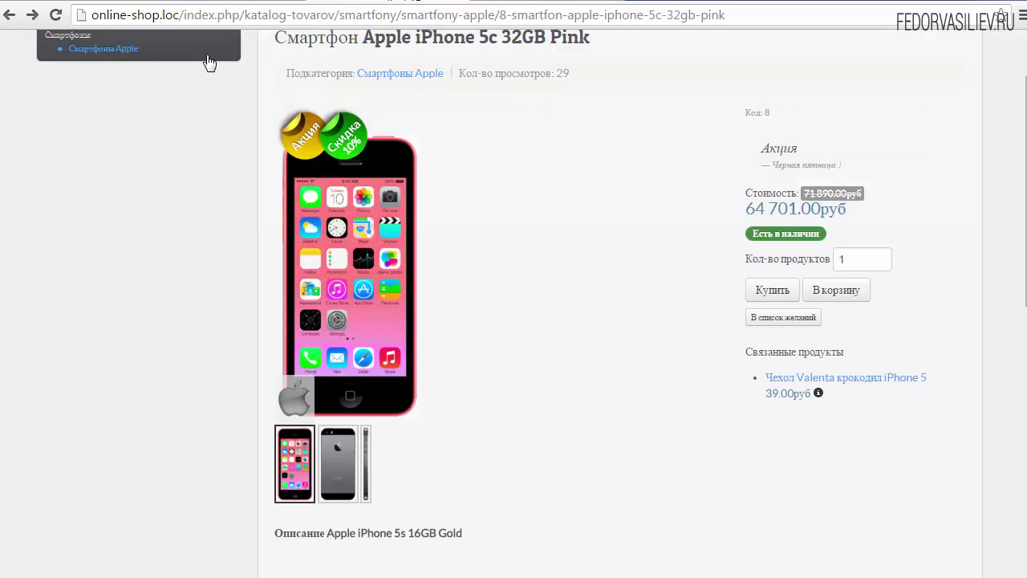
pyautogui.click(48, 20)
pyautogui.click(345, 263)
pyautogui.click(603, 109)
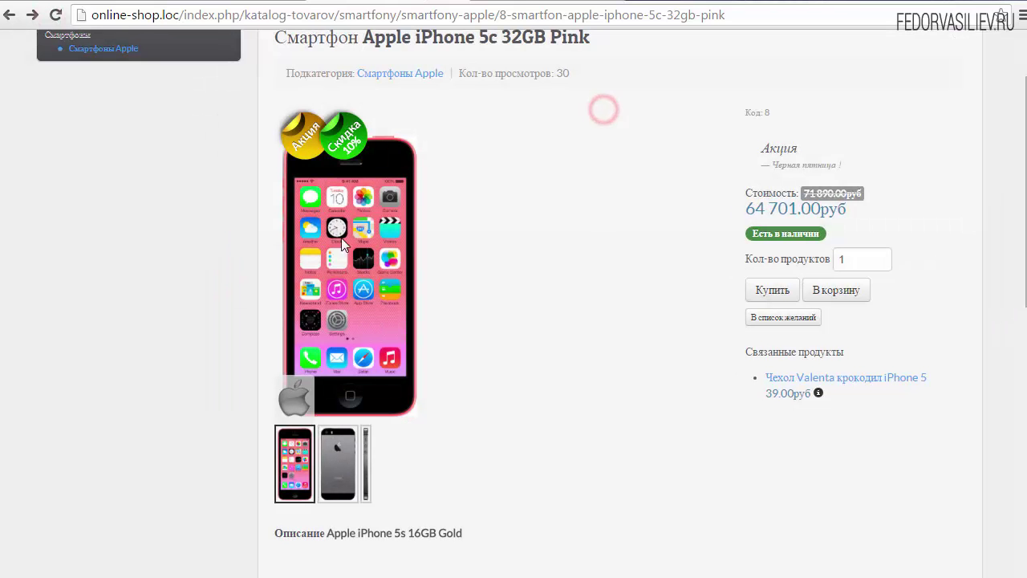
pyautogui.click(333, 284)
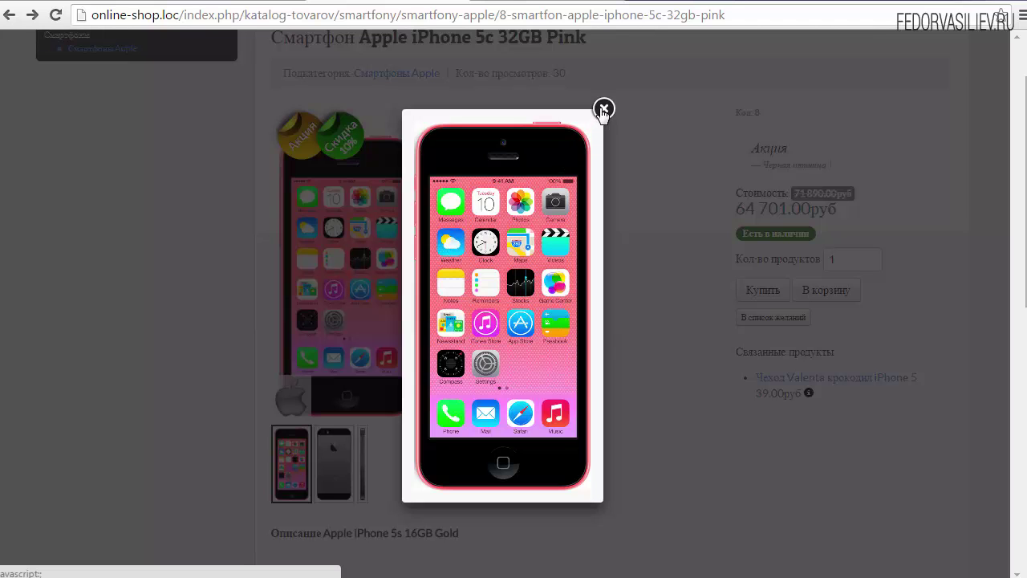
pyautogui.click(604, 109)
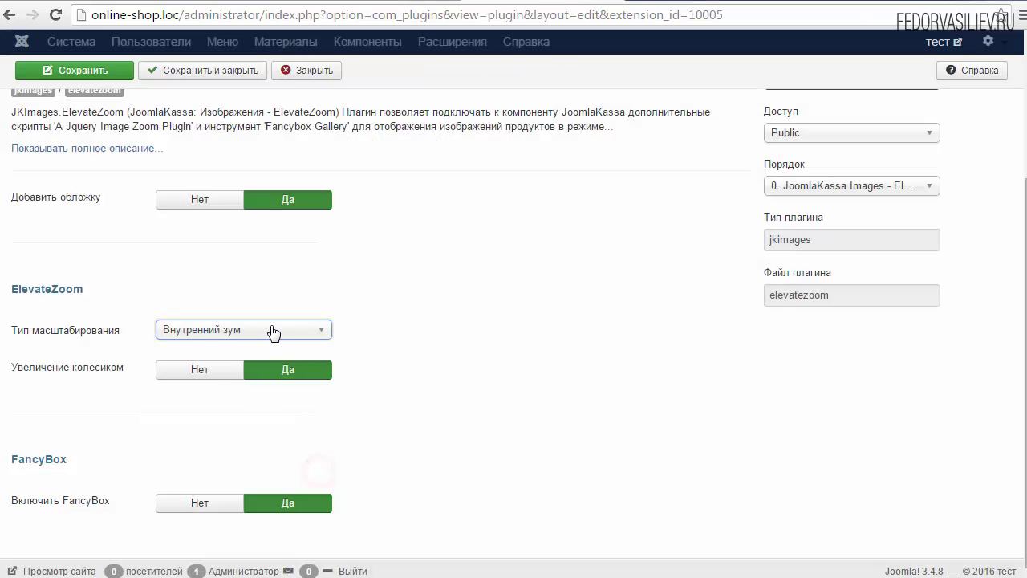
# Set the plugin's Тип масштабирования back to По умолчанию and review the ElevateZoom options it offers.
pyautogui.click(273, 330)
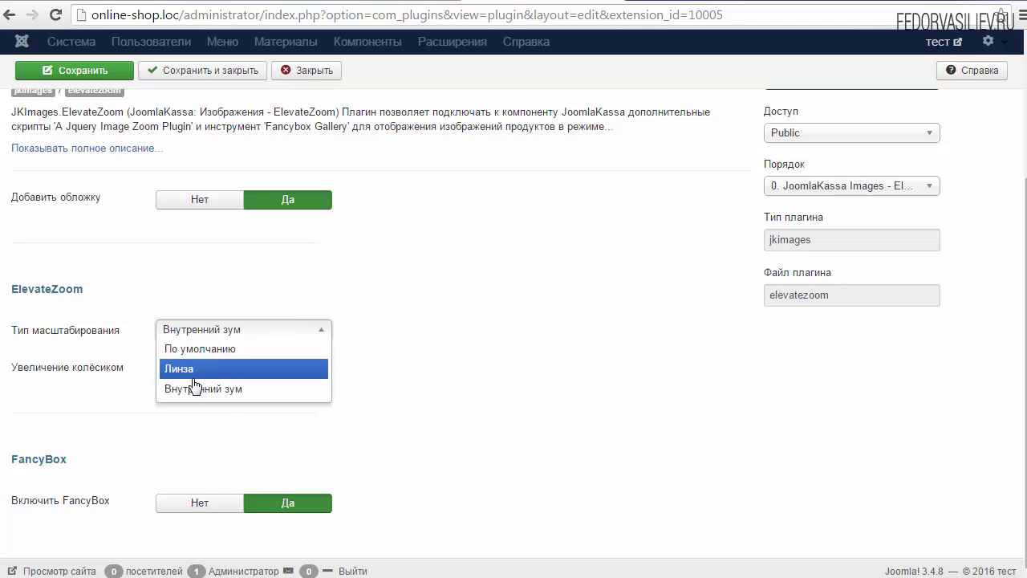
pyautogui.click(195, 350)
pyautogui.moveTo(195, 366)
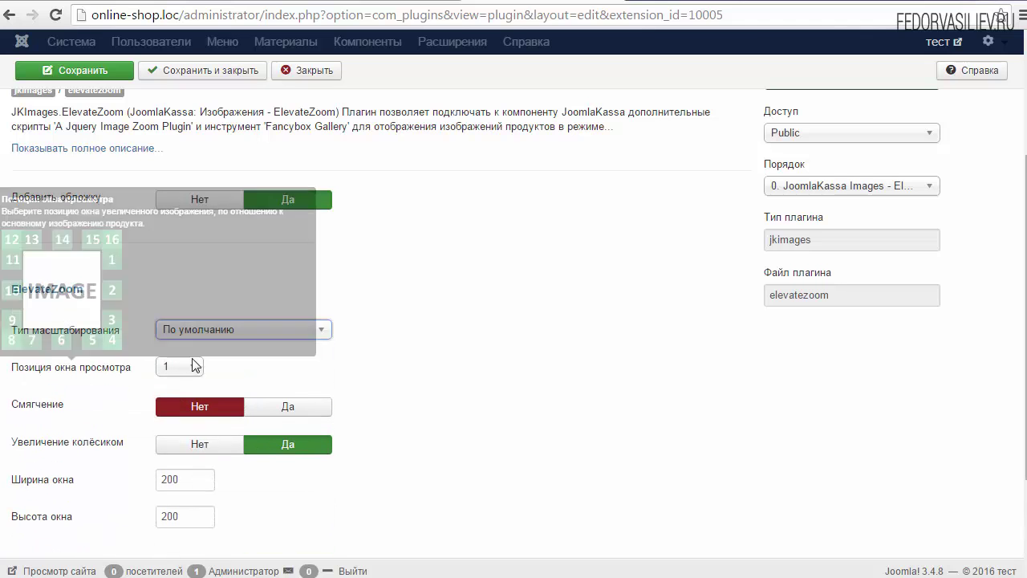
pyautogui.scroll(-2, 940, 320)
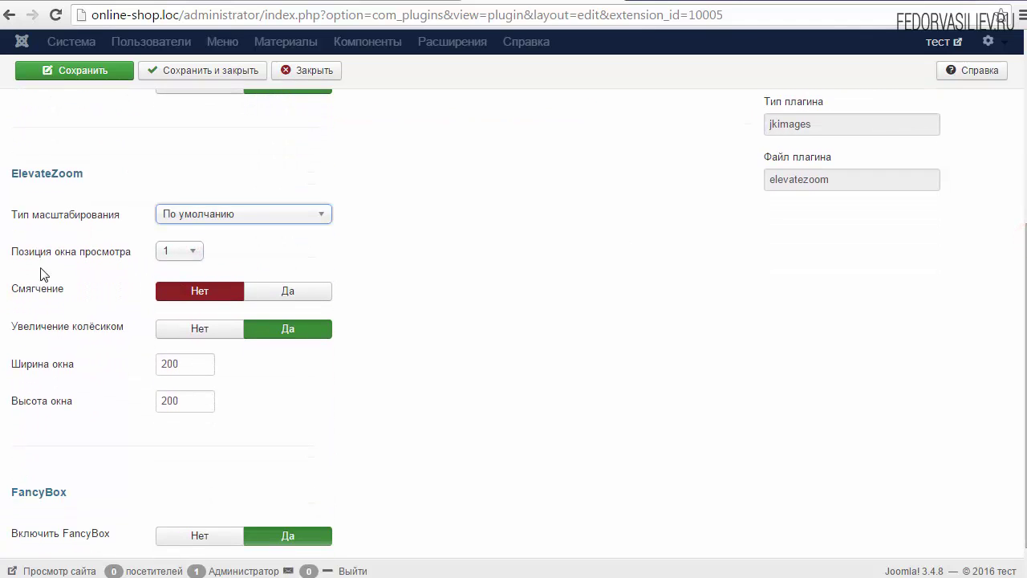
# Examine the Позиция окна просмотра position diagram, and reload the iPhone 5c product page to see where the zoom window appears.
pyautogui.moveTo(48, 257)
pyautogui.click(84, 255)
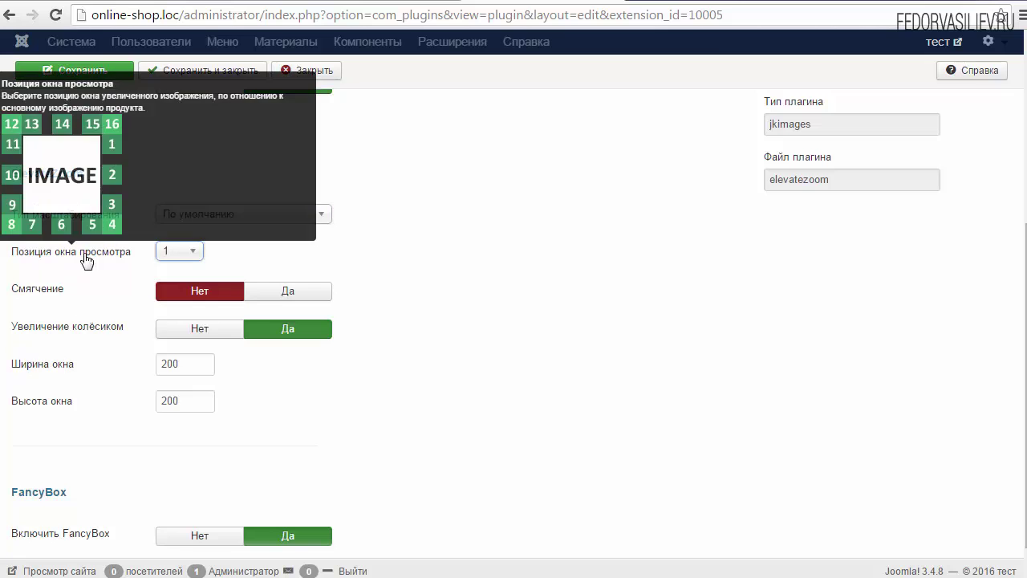
pyautogui.click(177, 251)
pyautogui.click(177, 252)
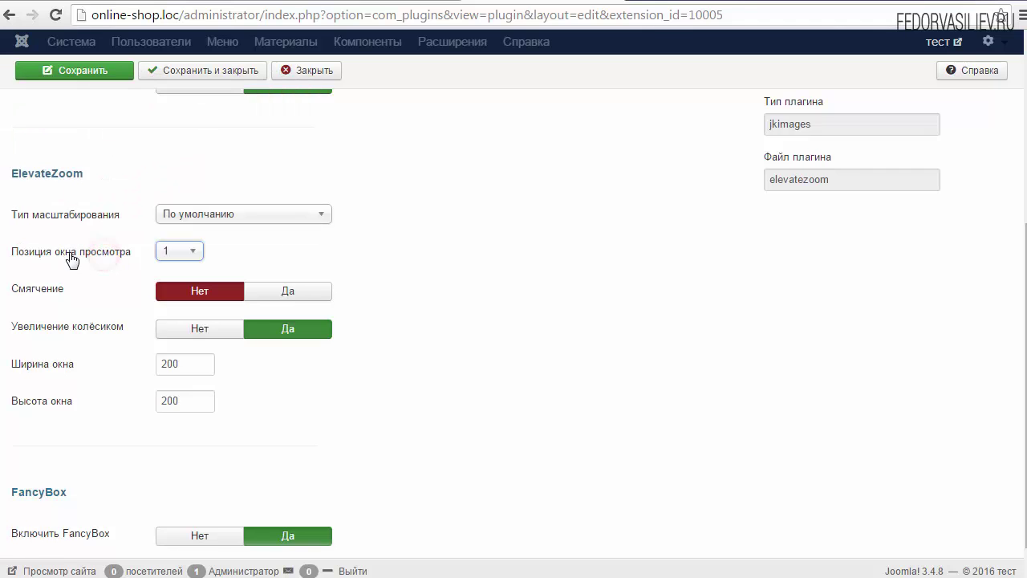
pyautogui.moveTo(85, 262)
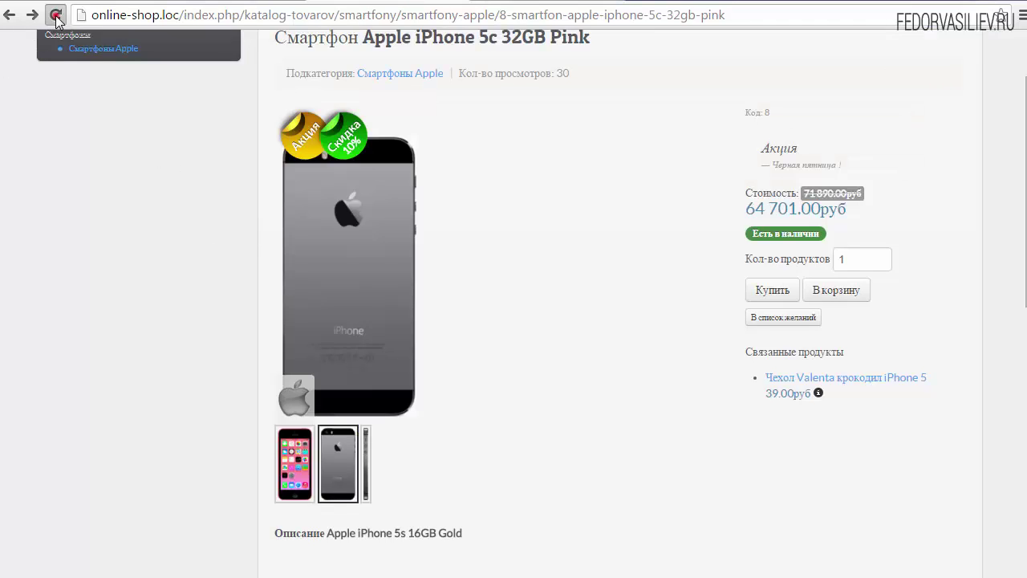
pyautogui.click(57, 16)
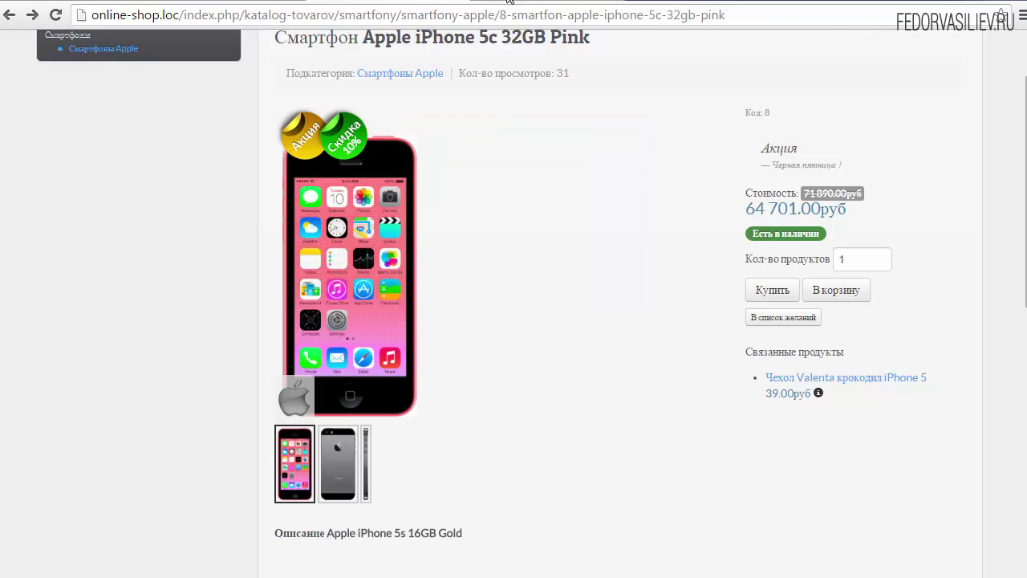
# Set the ElevateZoom plugin's Позиция окна просмотра to 10 and save the plugin.
pyautogui.hotkey('ctrl', 'Tab')
pyautogui.scroll(-4, 279, 243)
pyautogui.click(193, 236)
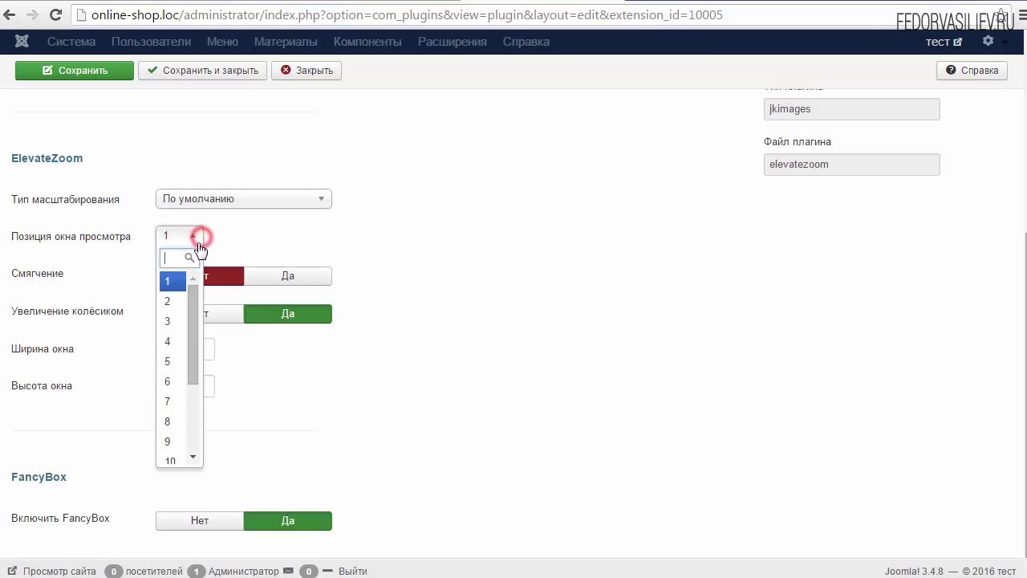
pyautogui.click(129, 265)
pyautogui.moveTo(111, 238)
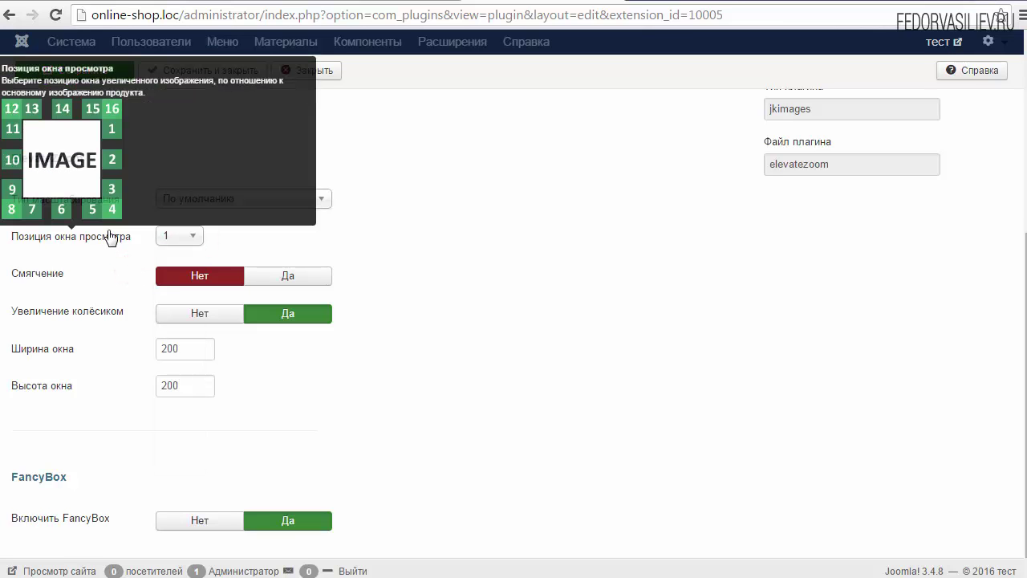
pyautogui.click(174, 235)
pyautogui.click(177, 460)
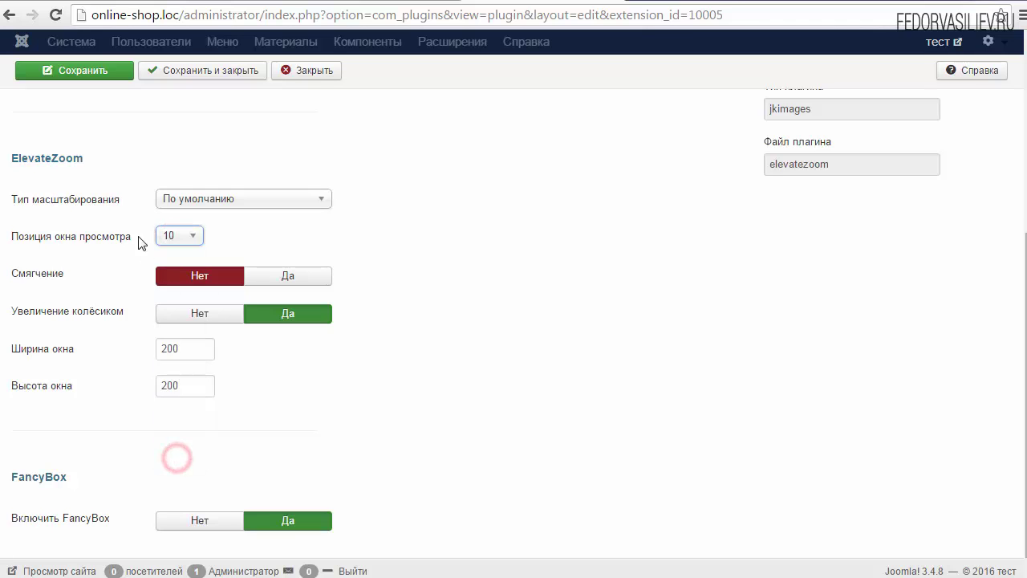
pyautogui.click(76, 69)
# Reload the iPhone 5c product page and check the zoom window's position beside the main image.
pyautogui.click(362, 3)
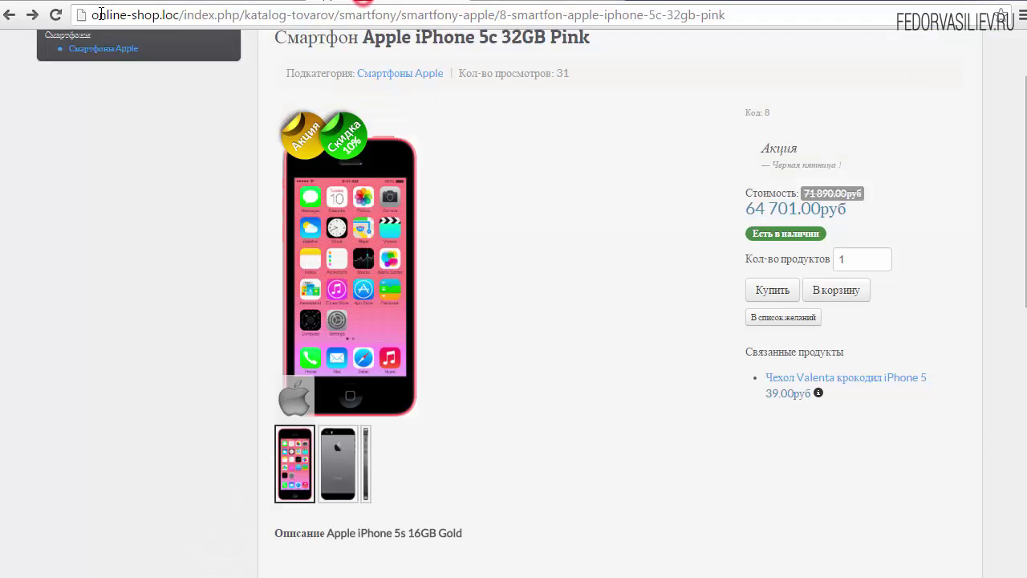
pyautogui.click(56, 16)
pyautogui.moveTo(337, 251)
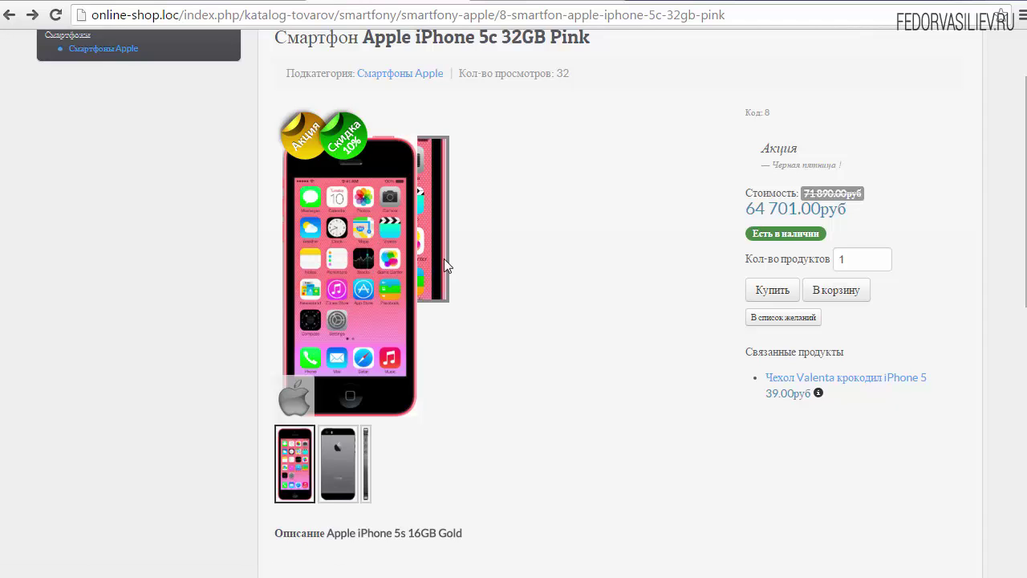
# Set Позиция окна просмотра to 4, save the plugin, and check the zoom window on the iPhone 5c product page.
pyautogui.click(543, 1)
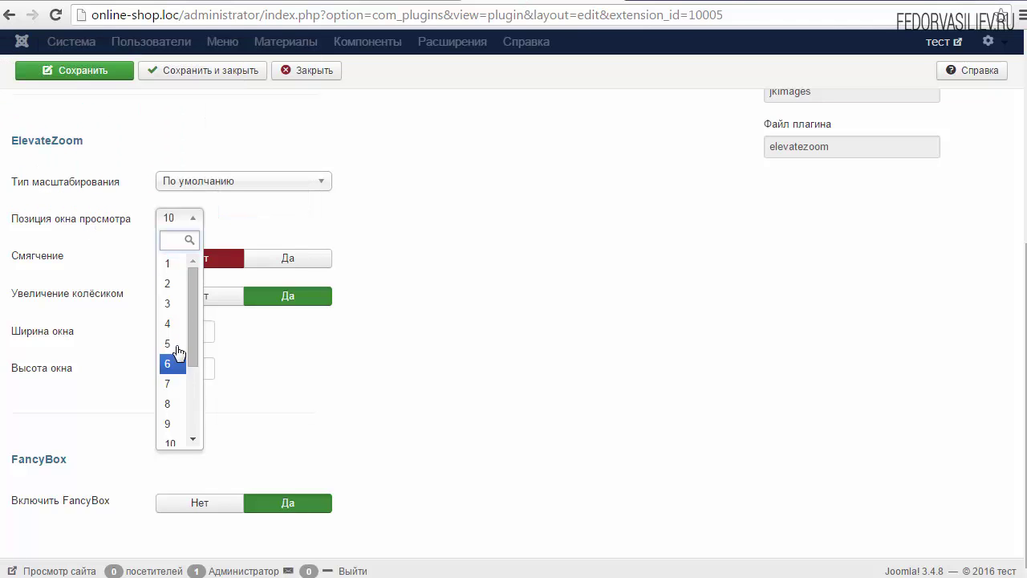
pyautogui.click(170, 324)
pyautogui.click(120, 70)
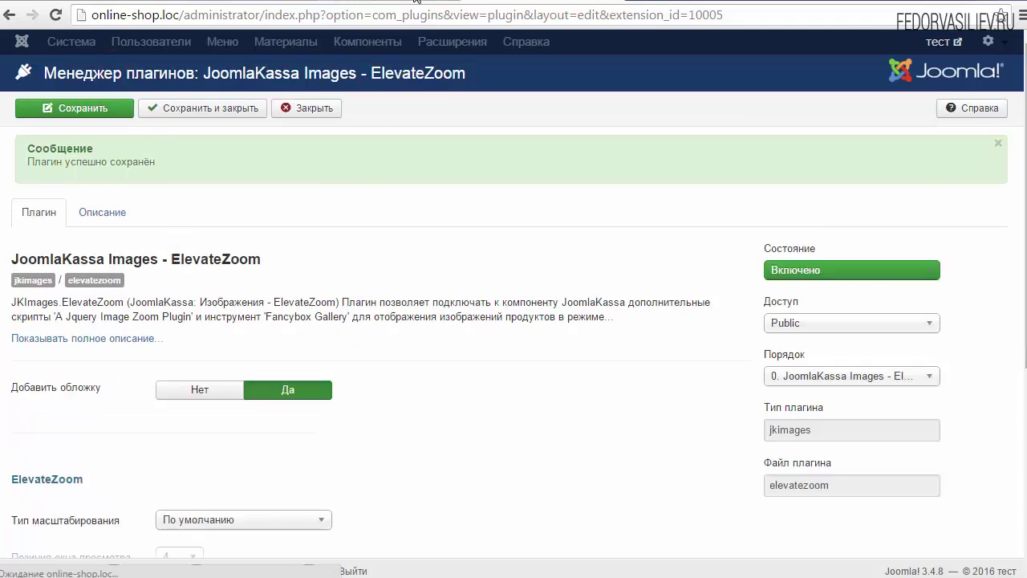
pyautogui.click(144, 3)
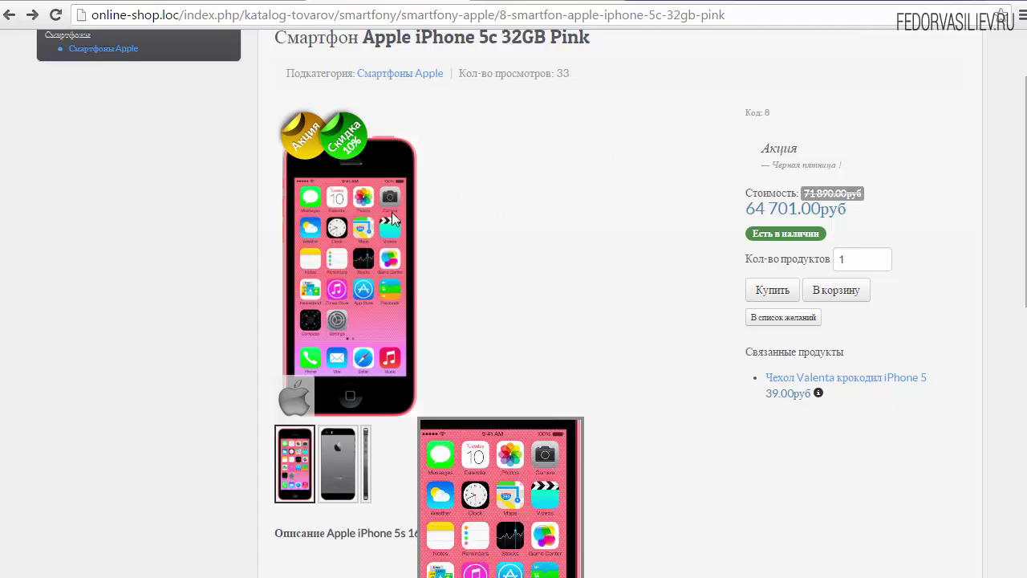
# Set Позиция окна просмотра back to 1, switch Смягчение to Да, and save the ElevateZoom plugin.
pyautogui.click(510, 8)
pyautogui.scroll(-5, 401, 172)
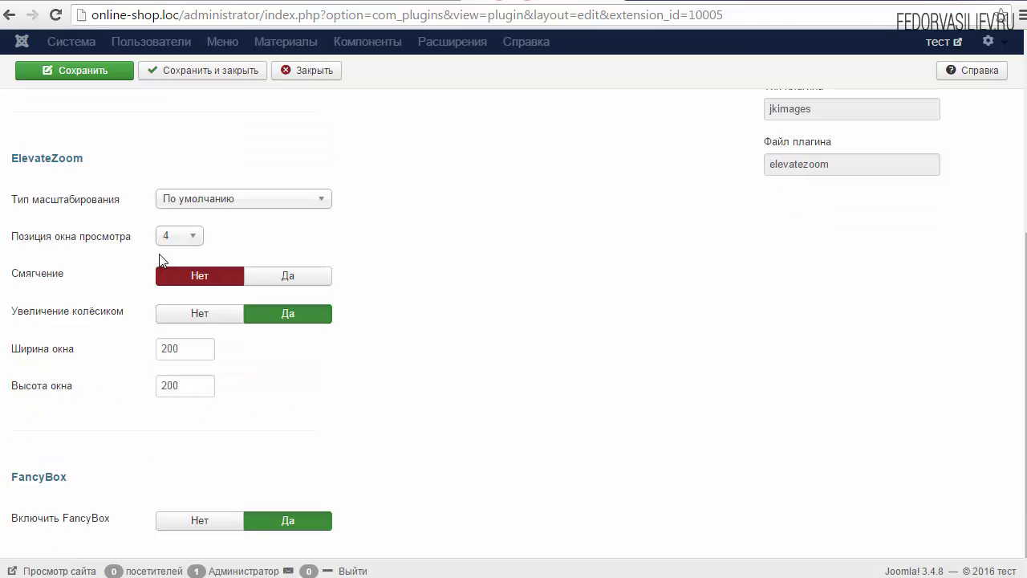
pyautogui.click(189, 233)
pyautogui.click(173, 282)
pyautogui.moveTo(24, 279)
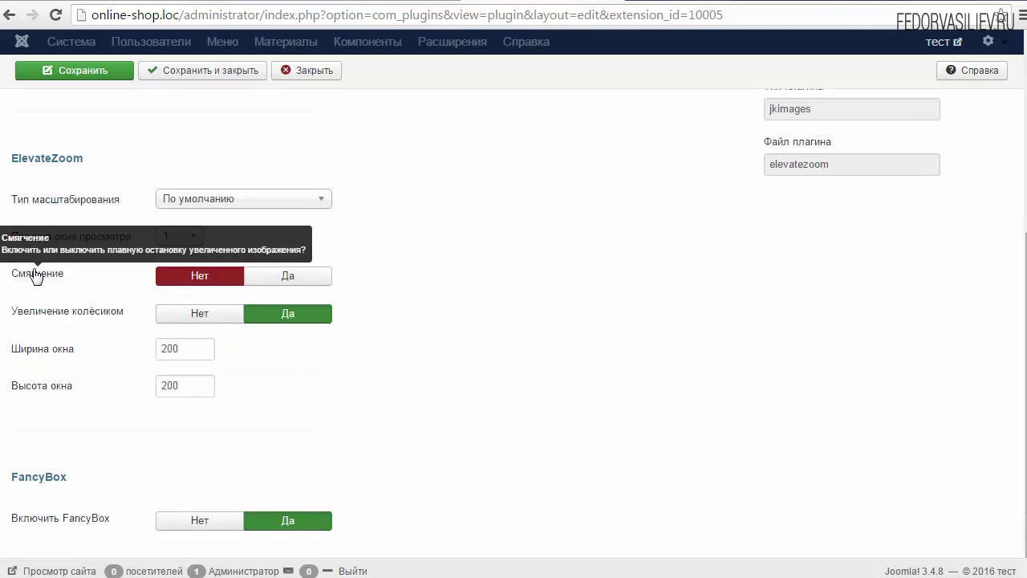
pyautogui.click(294, 278)
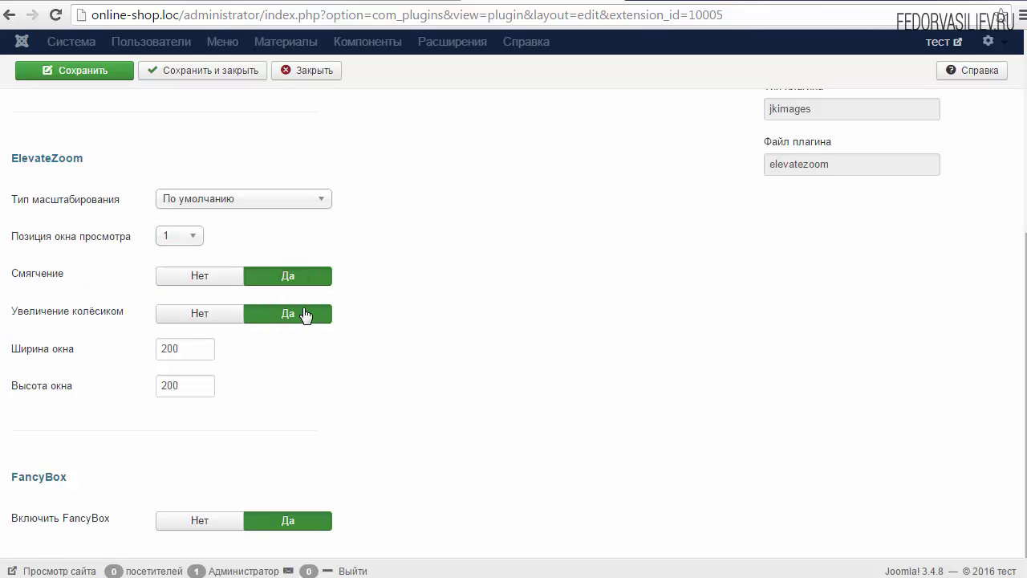
pyautogui.moveTo(60, 361)
pyautogui.scroll(-1, 328, 357)
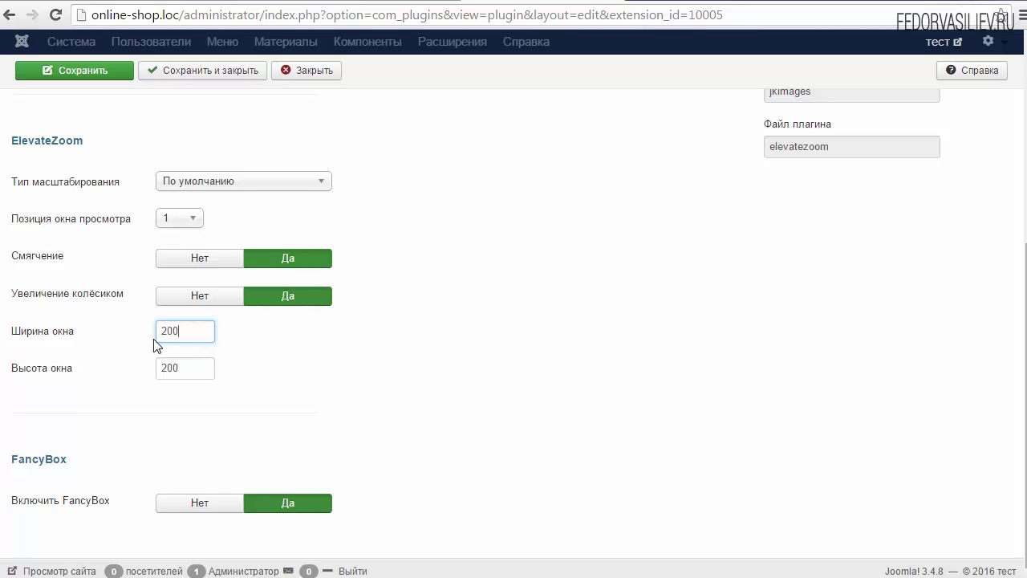
pyautogui.press('Return')
# Reload the iPhone 5c product page and check the zoom window's smoothing and wheel magnification on the main image.
pyautogui.click(359, 2)
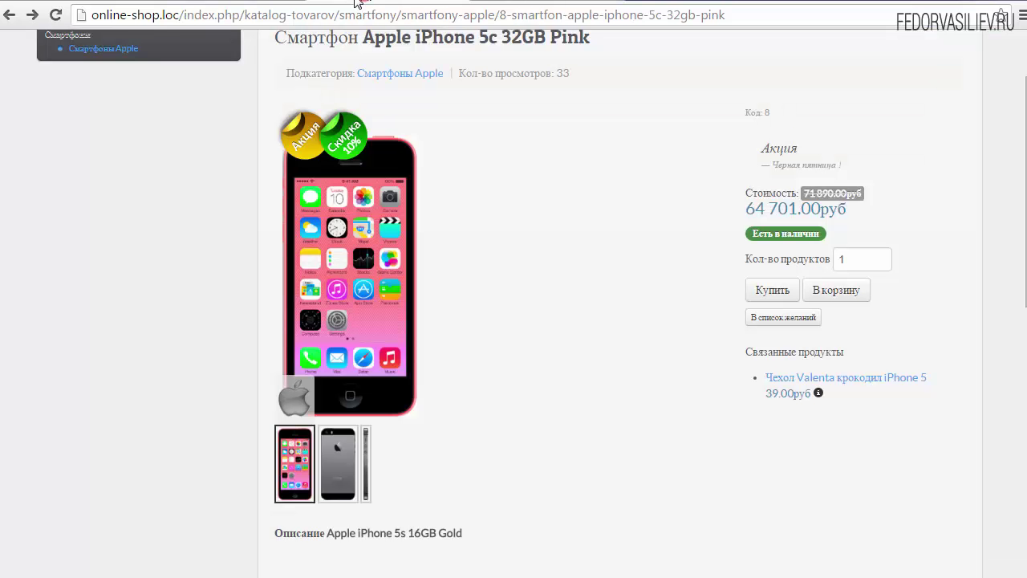
pyautogui.click(56, 17)
pyautogui.moveTo(345, 233)
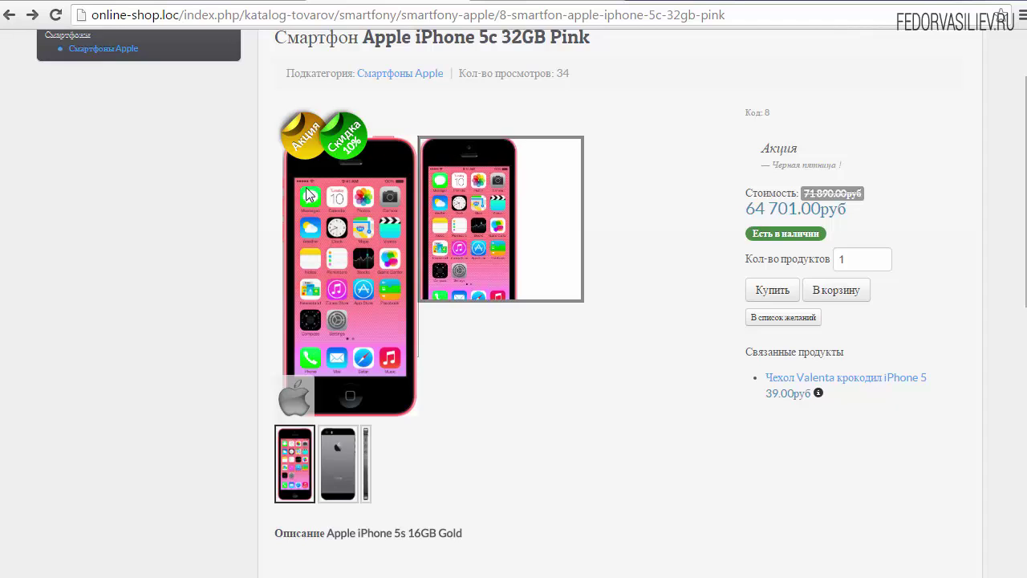
pyautogui.scroll(1, 307, 195)
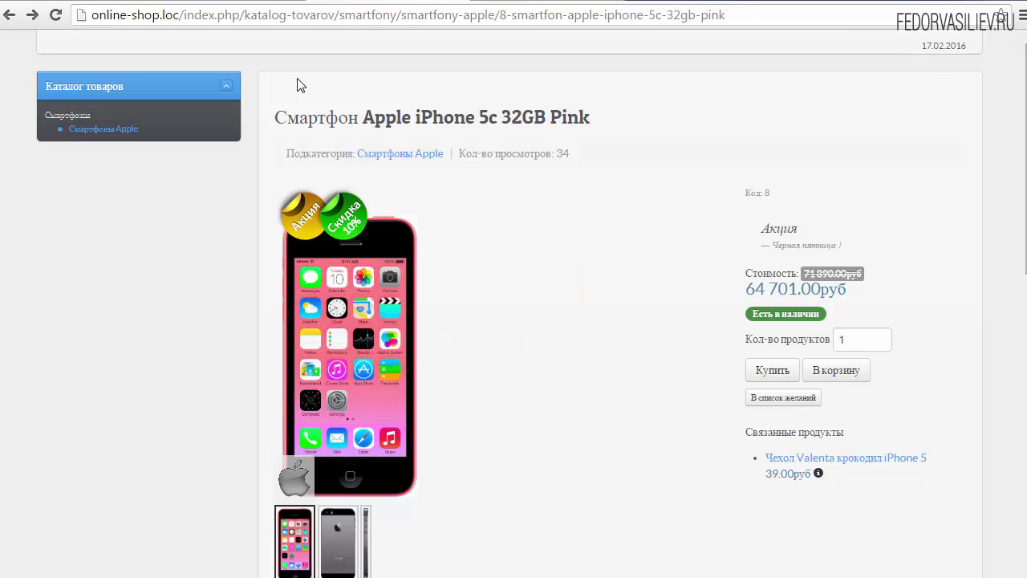
# Look over the plugin's FancyBox setting and description, and recheck the iPhone 5c product page.
pyautogui.hotkey('ctrl', 'Tab')
pyautogui.moveTo(59, 511)
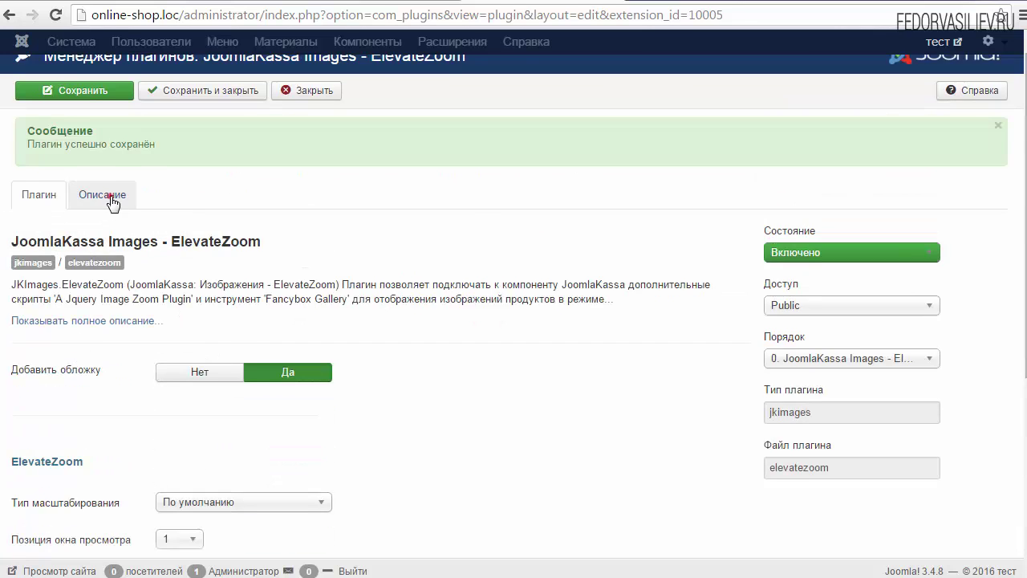
pyautogui.click(105, 195)
pyautogui.click(38, 167)
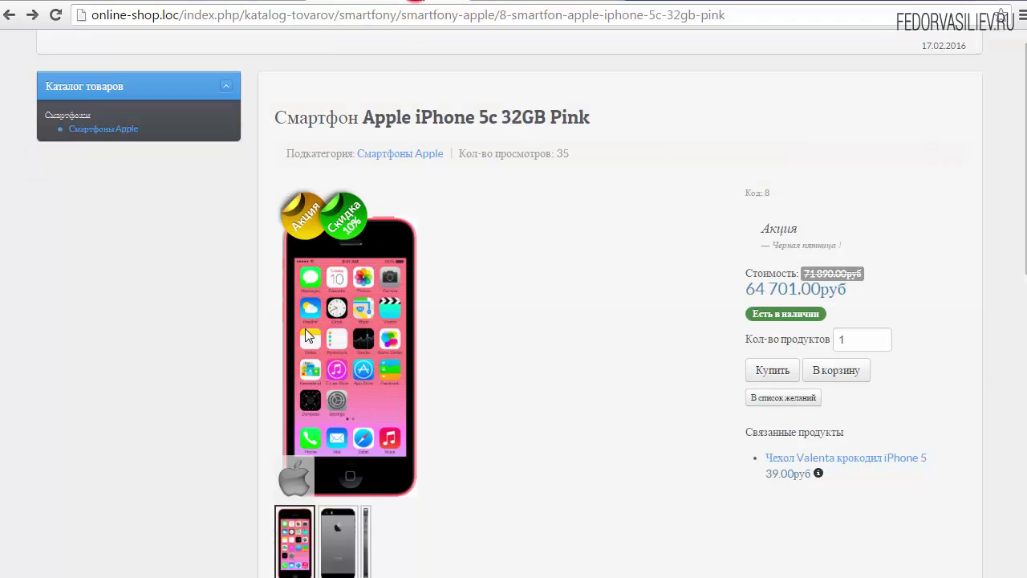
pyautogui.moveTo(348, 309)
pyautogui.hotkey('ctrl', 'Tab')
pyautogui.scroll(-2, 391, 312)
pyautogui.scroll(2, 391, 311)
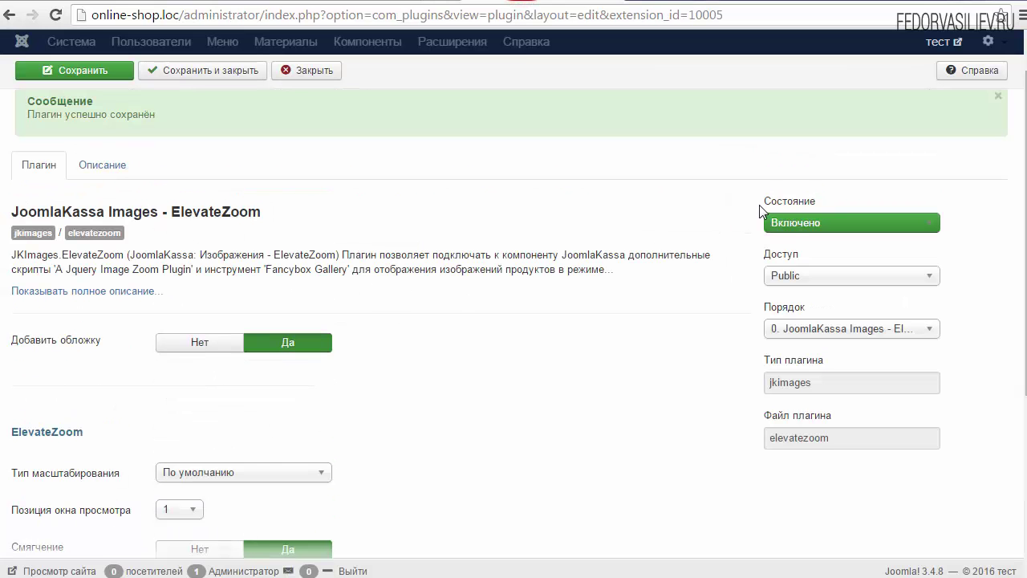
# Set the ElevateZoom plugin's Состояние to Отключено, then save and close the plugin.
pyautogui.click(782, 222)
pyautogui.click(803, 262)
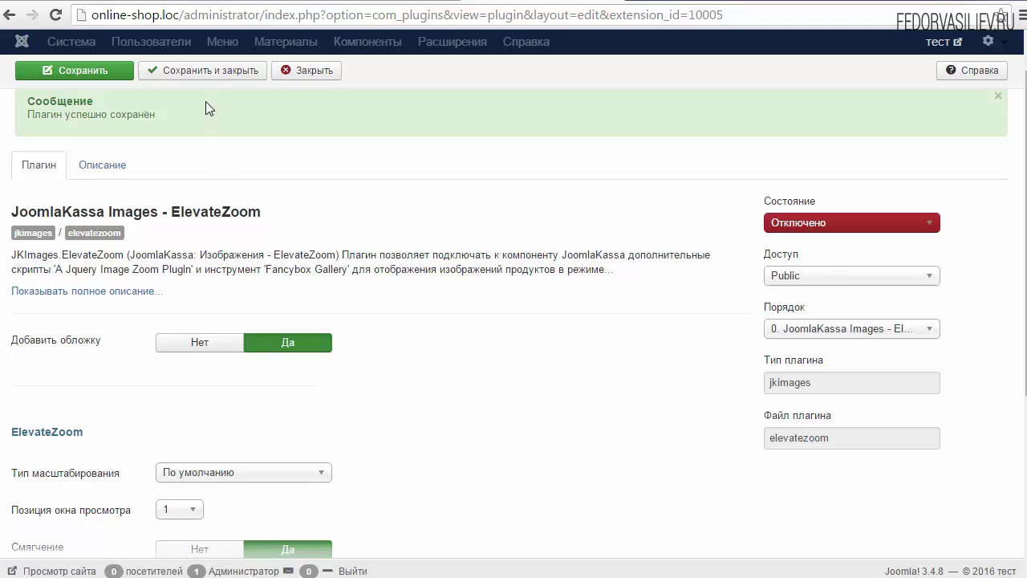
pyautogui.click(211, 71)
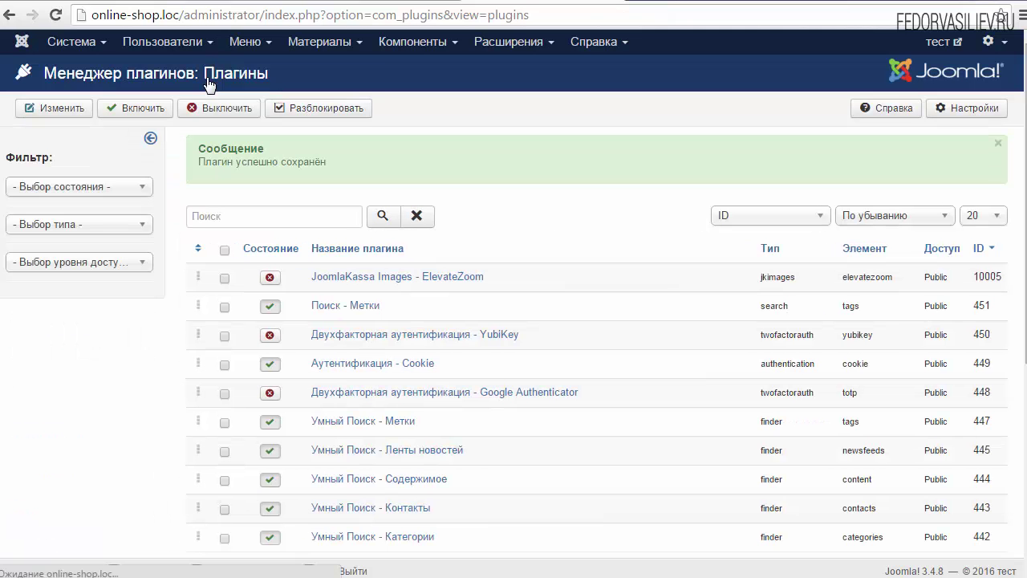
# Upload and install the extension package plg_jkimages_highslide_2.0.zip in the extension manager.
pyautogui.click(507, 42)
pyautogui.click(519, 71)
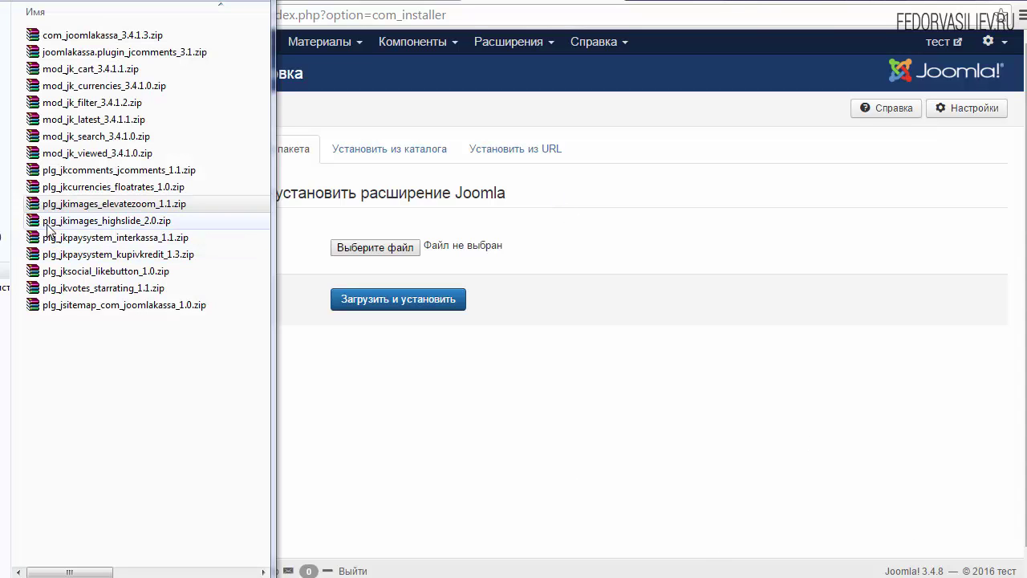
pyautogui.click(54, 223)
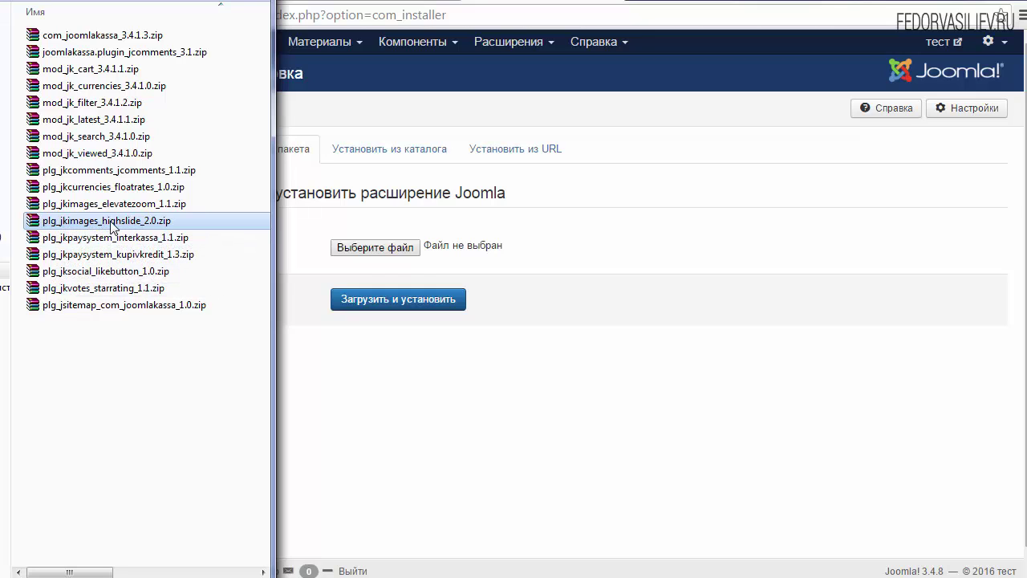
pyautogui.moveTo(116, 225); pyautogui.dragTo(465, 254)
pyautogui.click(413, 308)
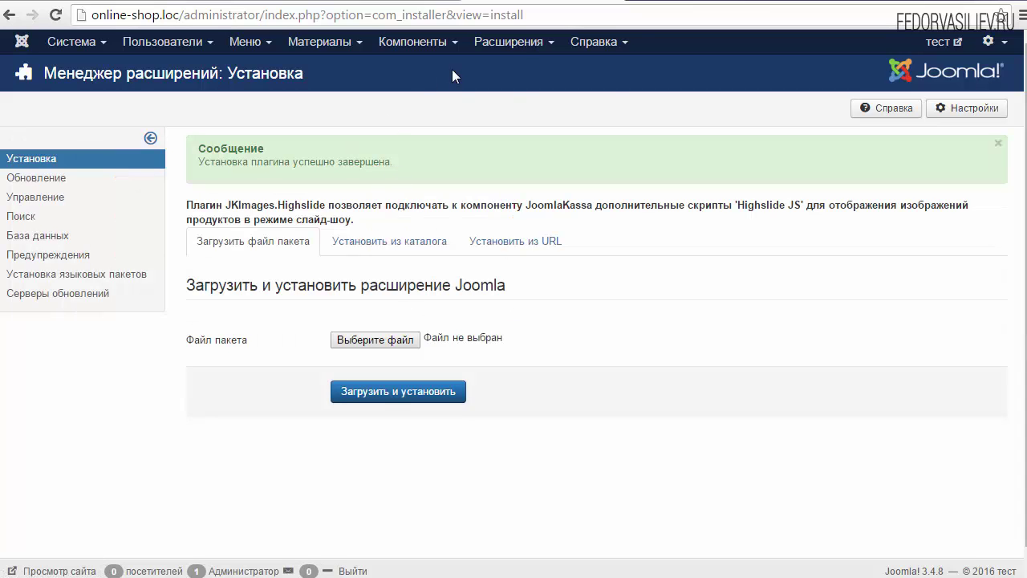
# Open the JoomlaKassa Images - Highslide plugin for editing from the plugin manager.
pyautogui.click(517, 43)
pyautogui.click(528, 123)
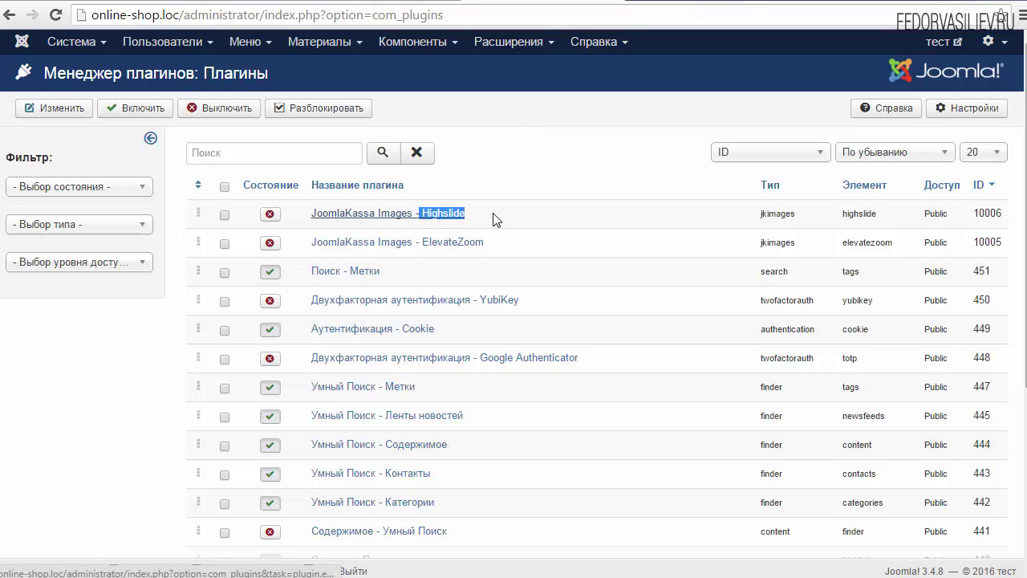
pyautogui.moveTo(484, 213); pyautogui.dragTo(342, 217)
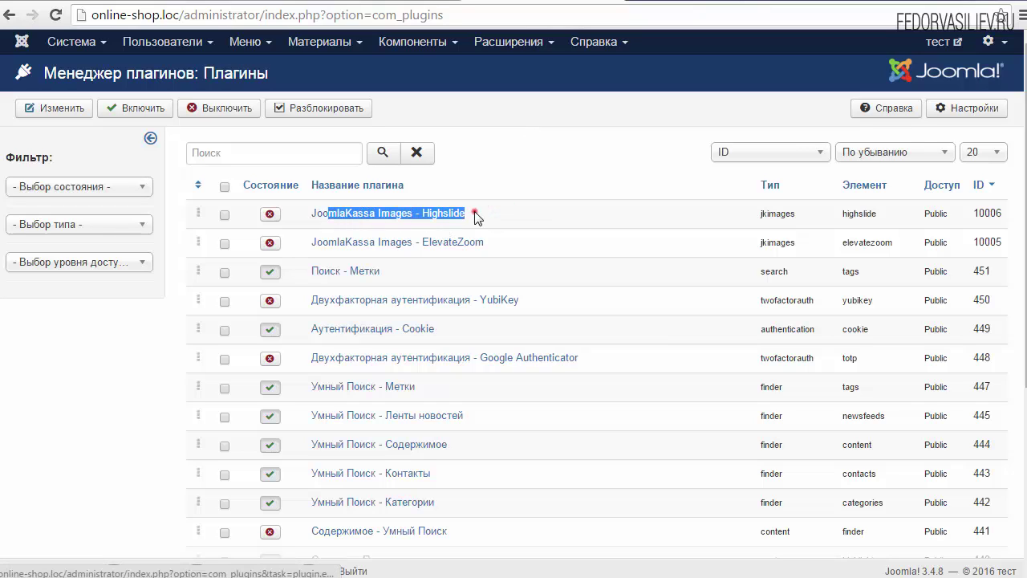
pyautogui.click(476, 211)
pyautogui.click(345, 214)
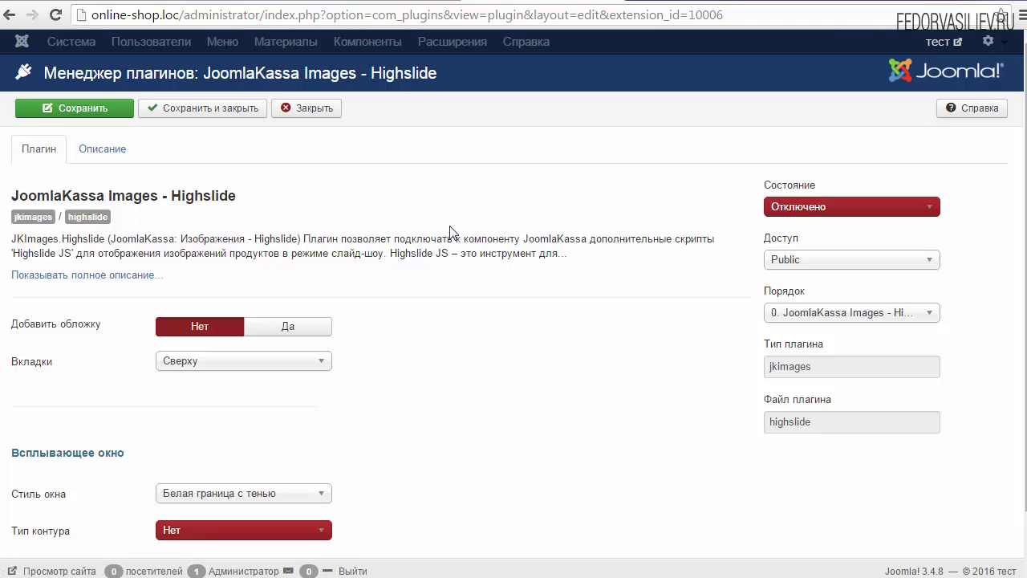
# Set the Highslide plugin's Состояние to Включено and switch Добавить обложку to Да.
pyautogui.click(772, 207)
pyautogui.click(794, 224)
pyautogui.scroll(-1, 523, 244)
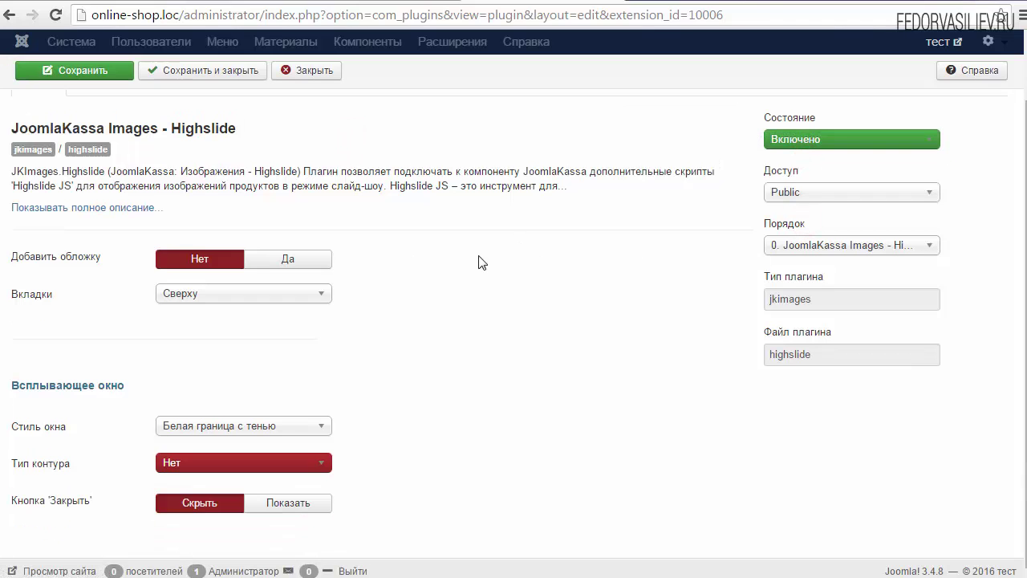
pyautogui.moveTo(69, 259)
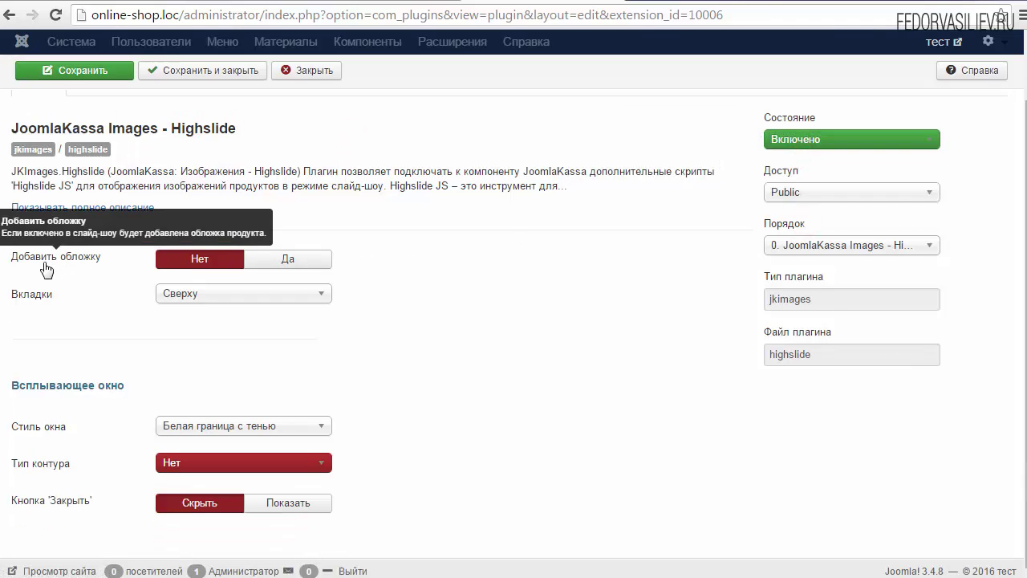
pyautogui.click(291, 265)
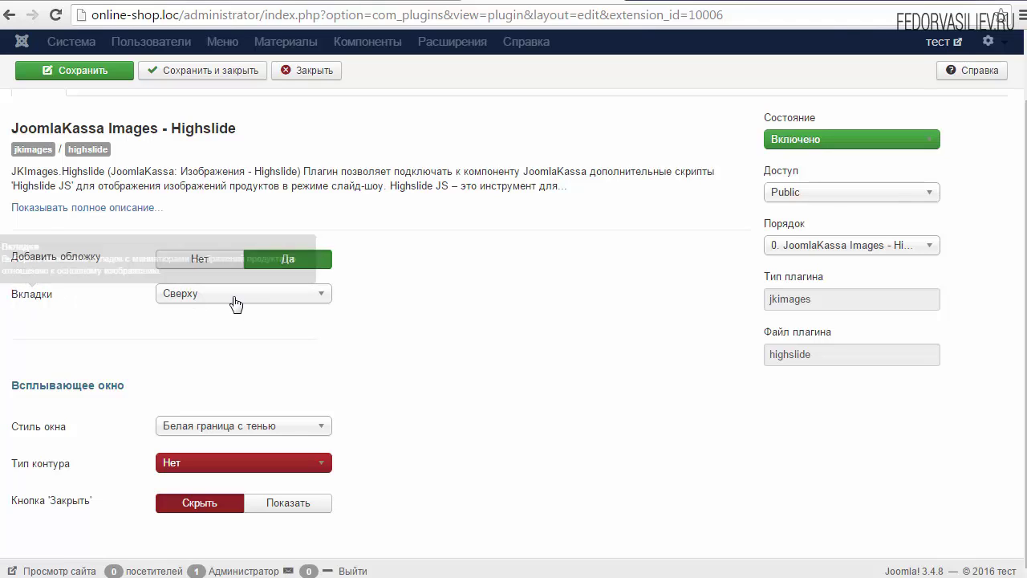
# Review the Вкладки choices, leaving Сверху selected, and choose Белая граница с тенью as the Стиль окна.
pyautogui.moveTo(40, 305)
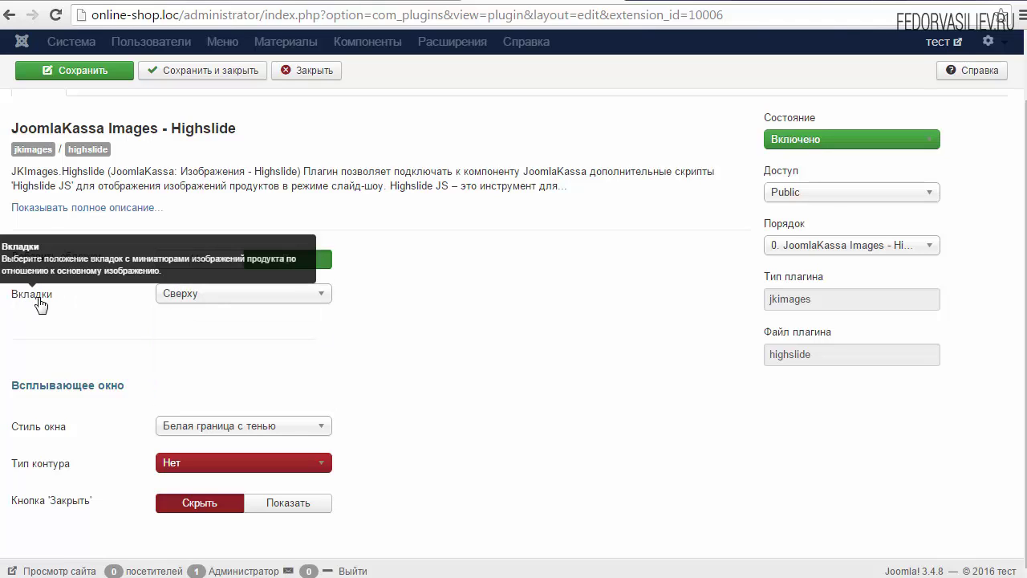
pyautogui.click(193, 294)
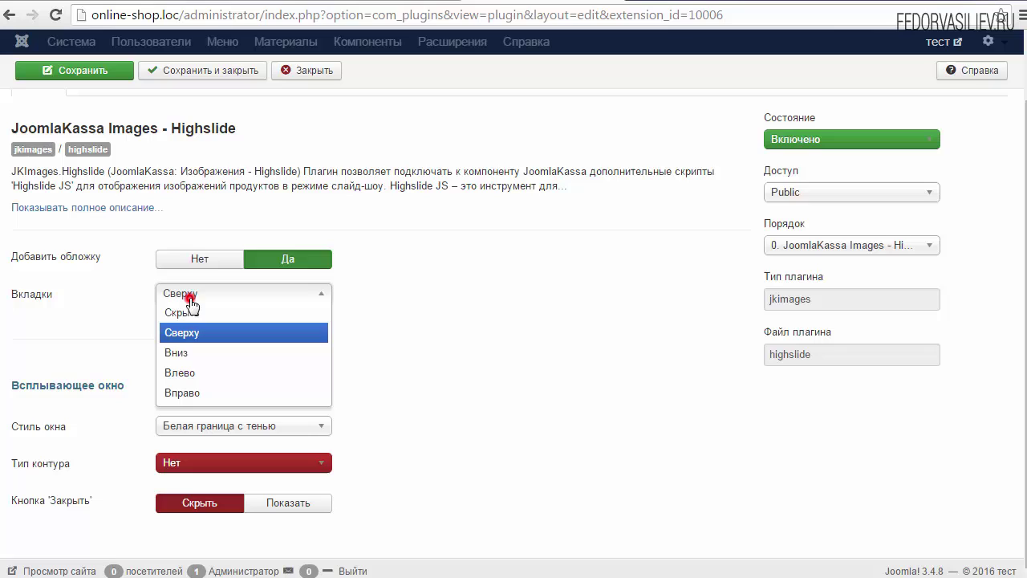
pyautogui.click(392, 287)
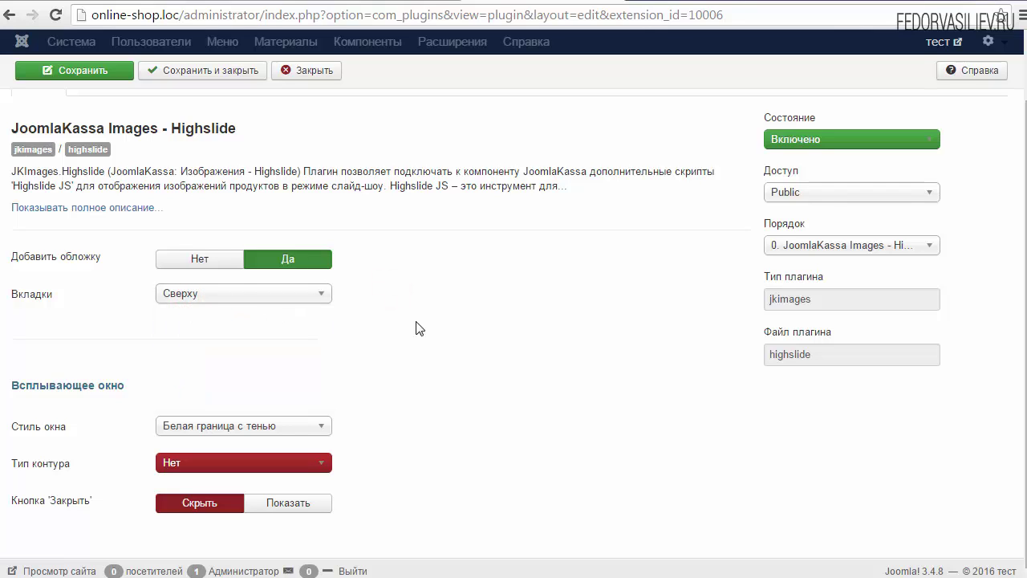
pyautogui.click(289, 431)
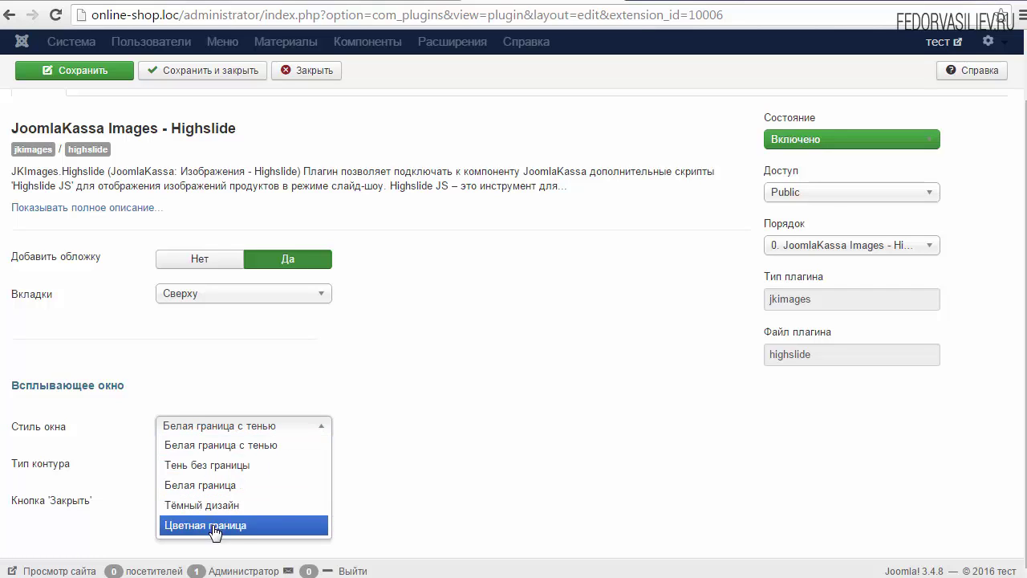
pyautogui.click(212, 446)
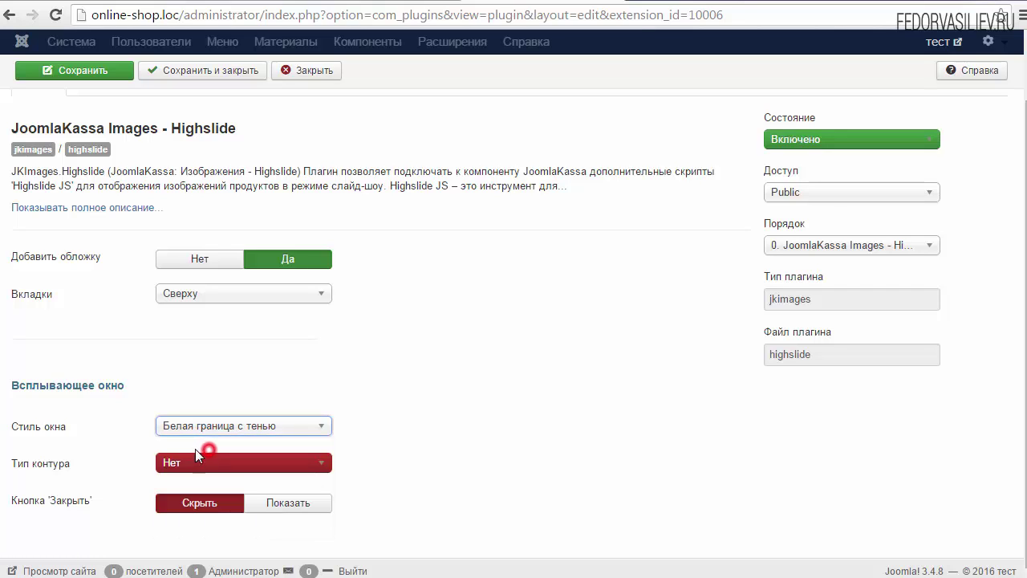
# Set Тип контура to Округлый, белый, switch Кнопка 'Закрыть' to Показать, and save the plugin.
pyautogui.click(216, 470)
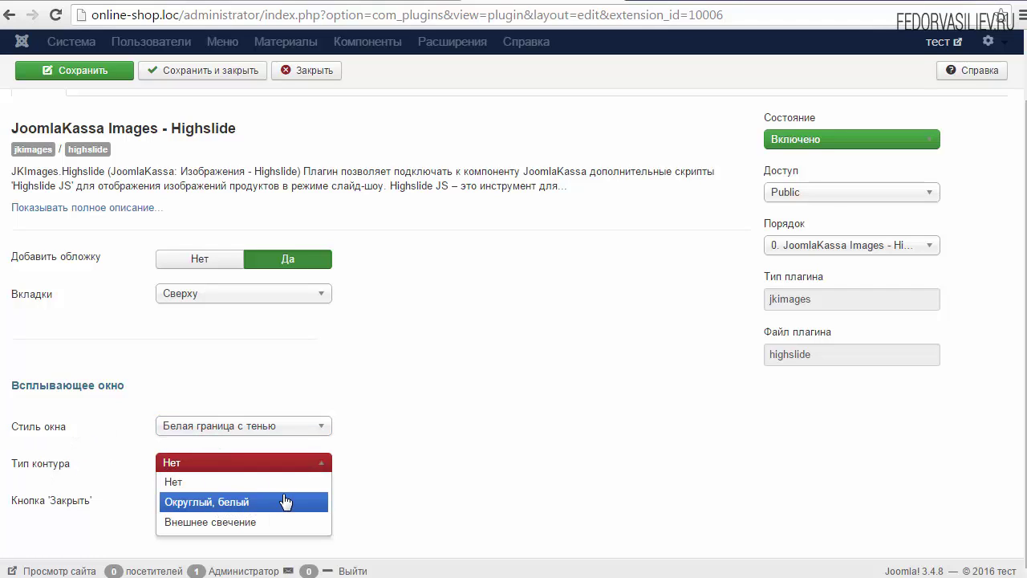
pyautogui.click(240, 502)
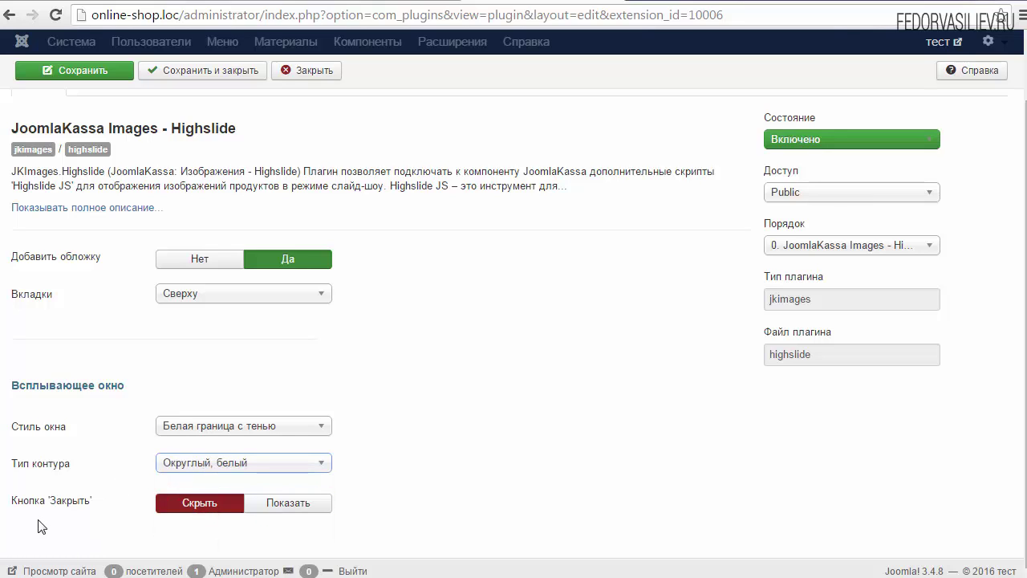
pyautogui.click(290, 502)
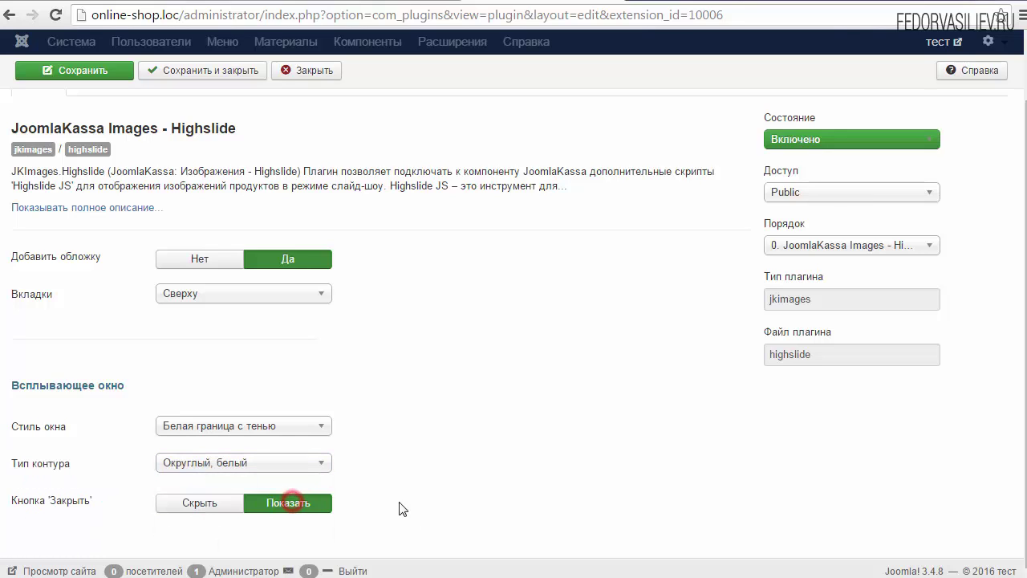
pyautogui.scroll(1, 360, 385)
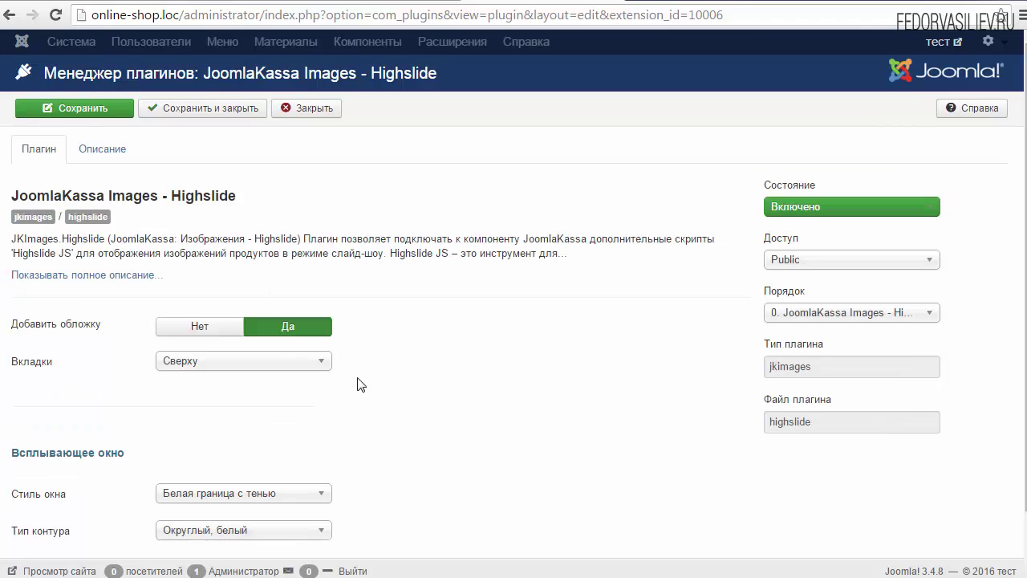
pyautogui.click(84, 108)
# Reload the iPhone 5c product page and examine its layout with the thumbnail tabs above the main image.
pyautogui.click(374, 3)
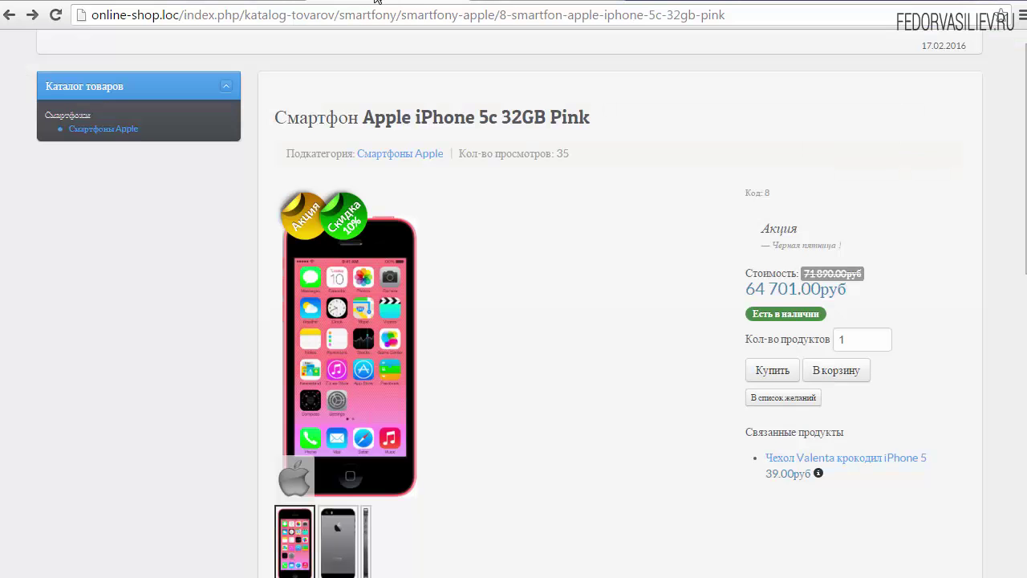
pyautogui.click(53, 16)
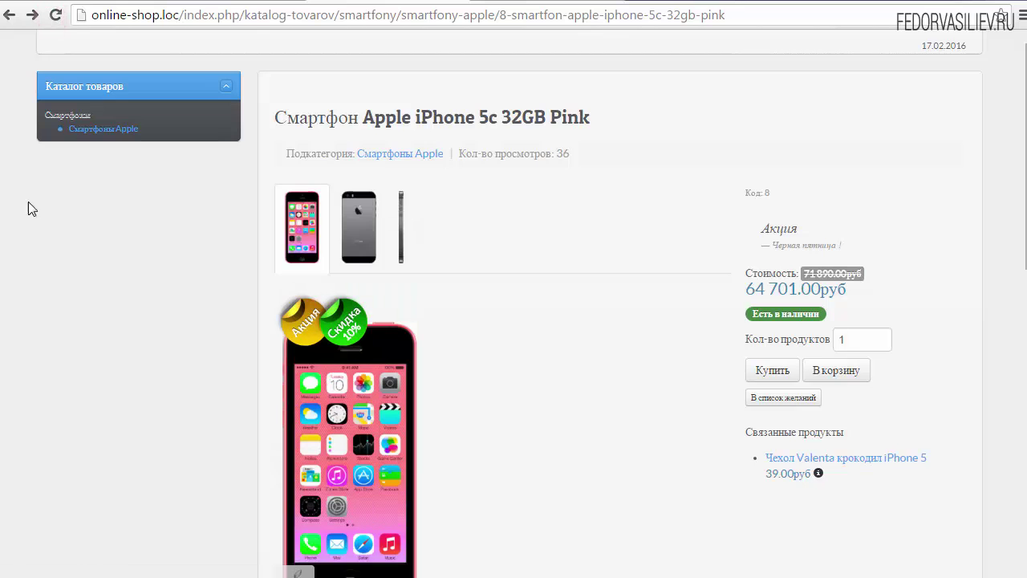
pyautogui.scroll(-3, 53, 221)
pyautogui.scroll(3, 54, 215)
pyautogui.scroll(-3, 55, 213)
pyautogui.scroll(3, 80, 219)
pyautogui.scroll(-3, 445, 206)
pyautogui.scroll(-7, 445, 206)
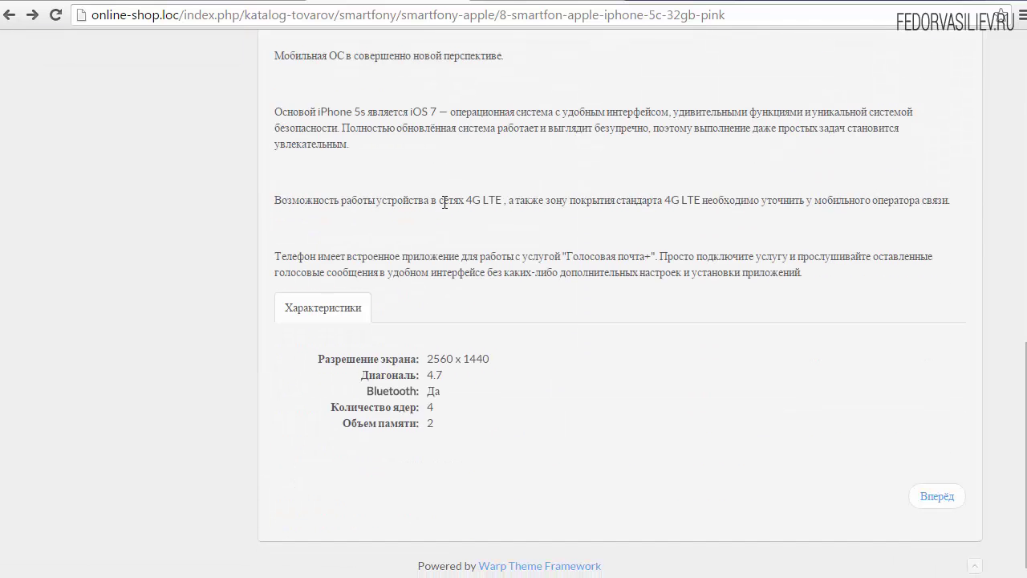
pyautogui.scroll(9, 442, 201)
pyautogui.scroll(1, 450, 209)
# Switch the main product image to the back view, the side view and the pink front view using the thumbnails.
pyautogui.click(361, 218)
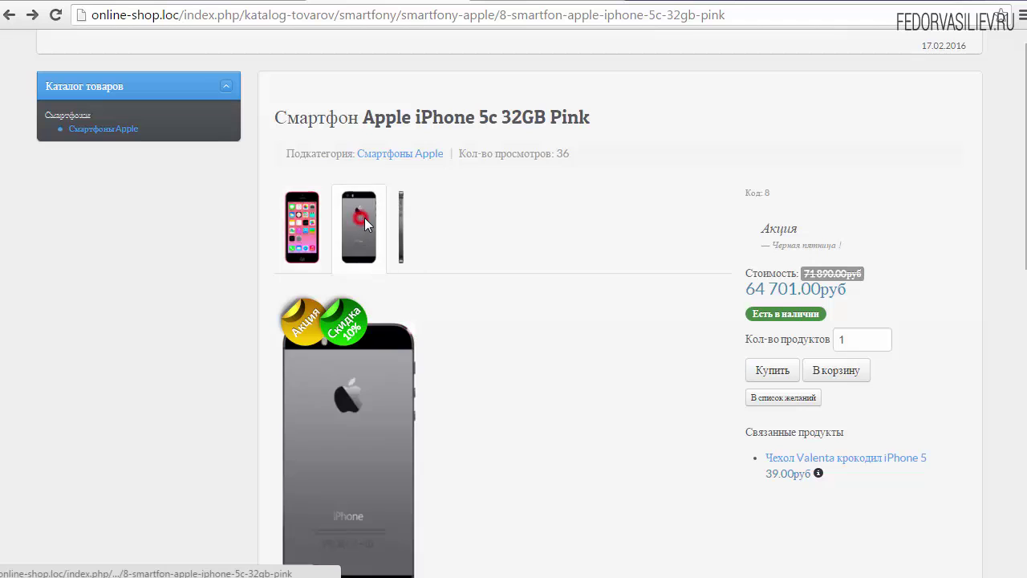
pyautogui.click(396, 231)
pyautogui.click(301, 227)
# Enlarge the pink iPhone image in the Highslide pop-up and close it with the pop-up's close control.
pyautogui.scroll(-3, 250, 208)
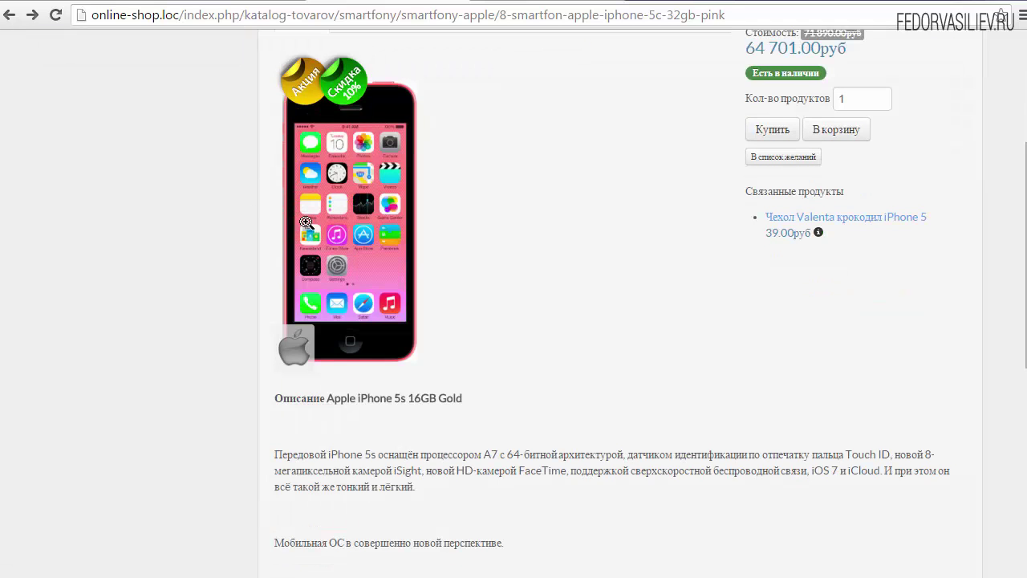
pyautogui.click(333, 208)
pyautogui.click(466, 237)
pyautogui.scroll(2, 541, 232)
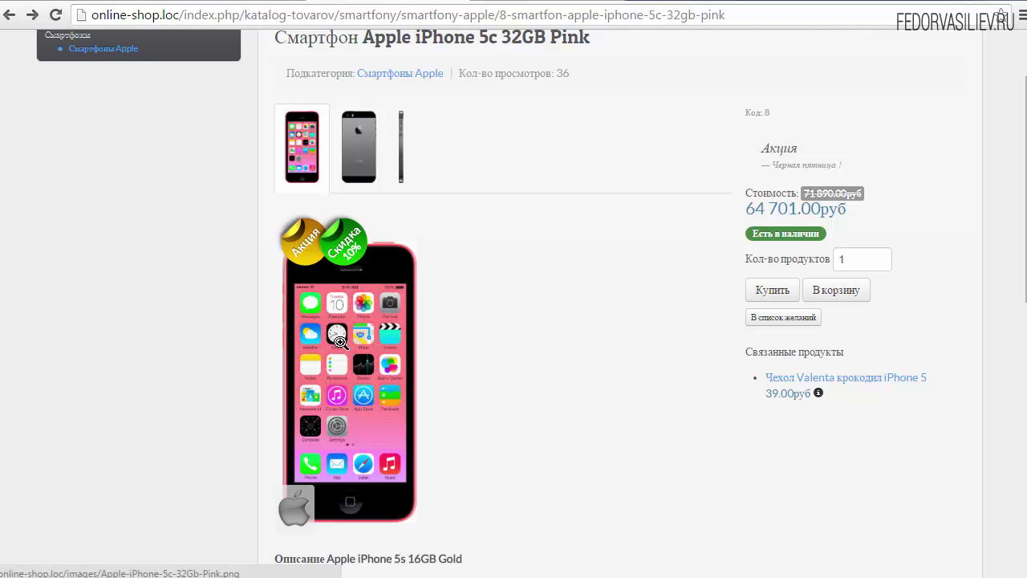
pyautogui.click(338, 341)
pyautogui.click(356, 350)
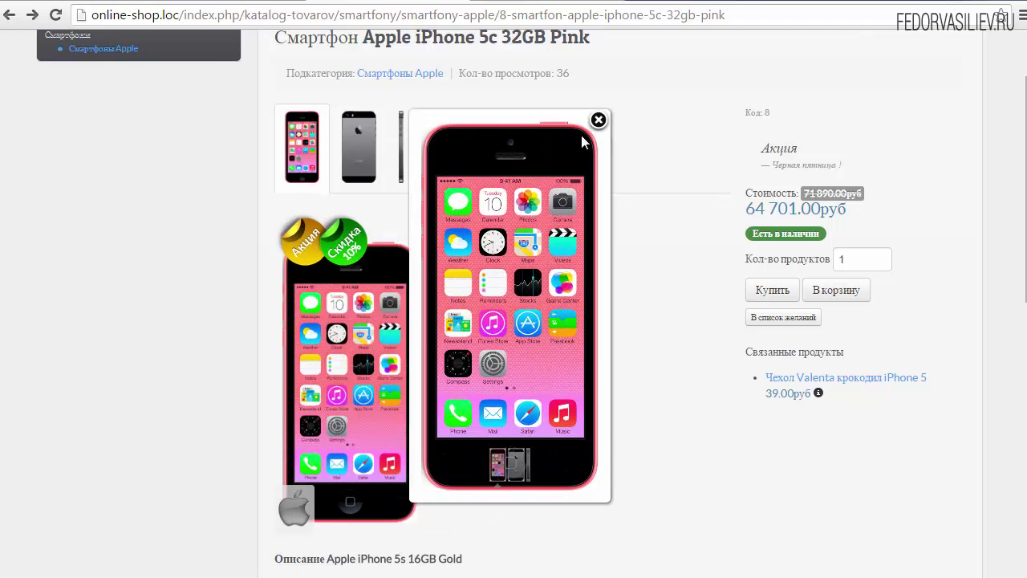
pyautogui.click(599, 121)
# Reopen the enlarged product image, switch between the pink and grey phone pictures in the pop-up, and close it.
pyautogui.click(385, 385)
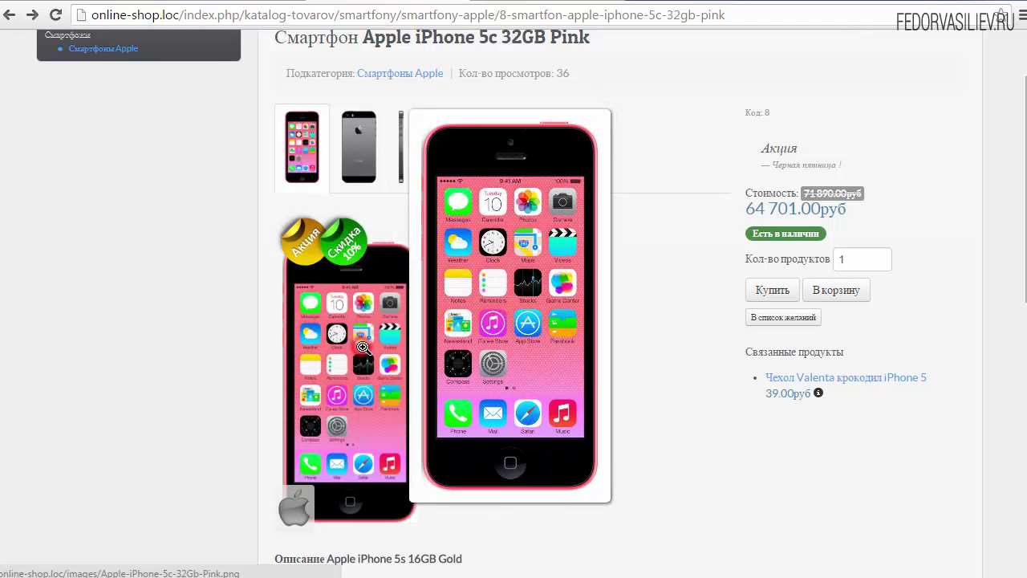
pyautogui.click(519, 472)
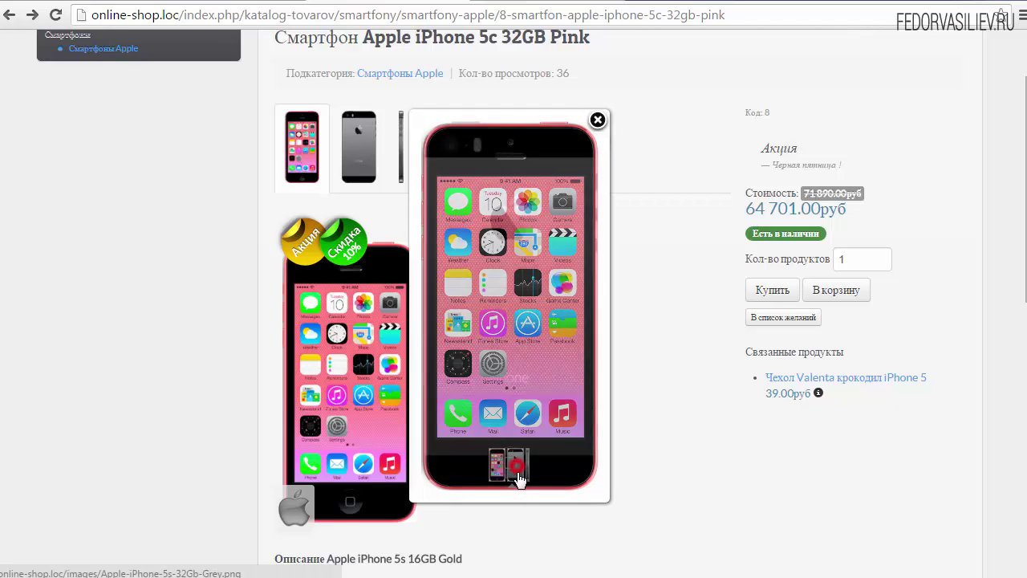
pyautogui.click(497, 474)
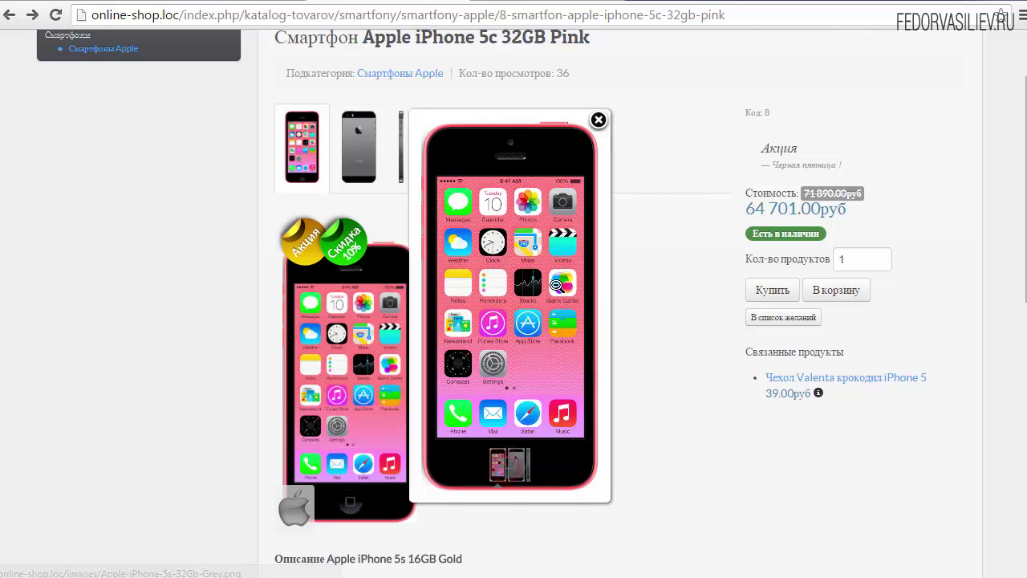
pyautogui.click(520, 472)
pyautogui.click(488, 302)
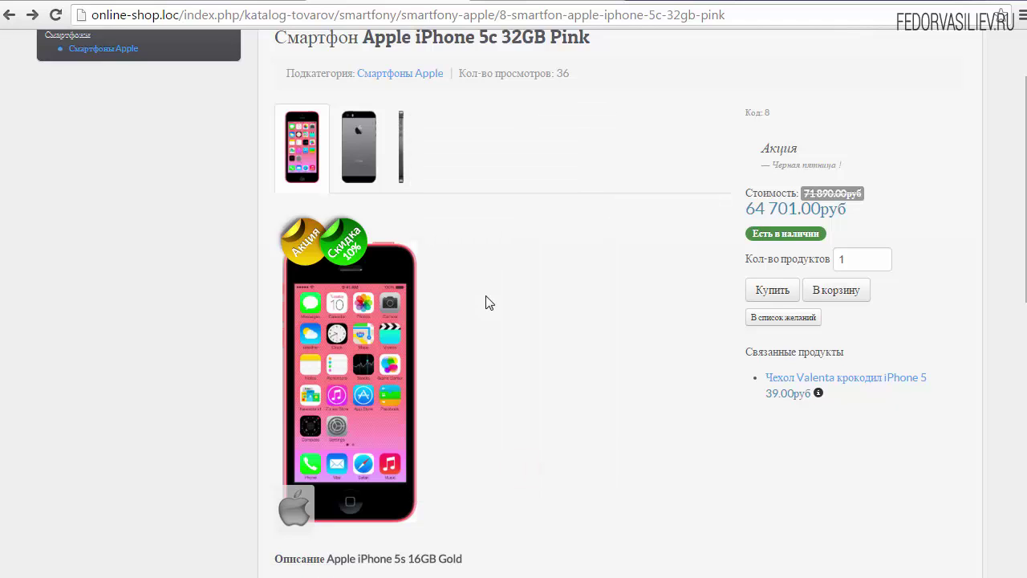
# In the Highslide plugin settings, set Тип контура to Внешнее свечение and Стиль окна to Белая граница.
pyautogui.click(484, 4)
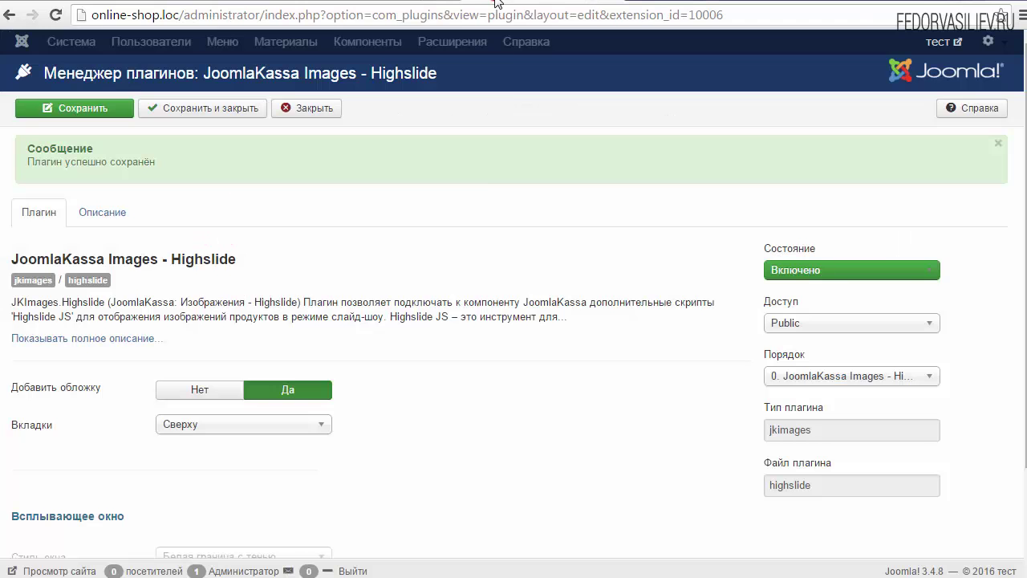
pyautogui.scroll(-1, 412, 395)
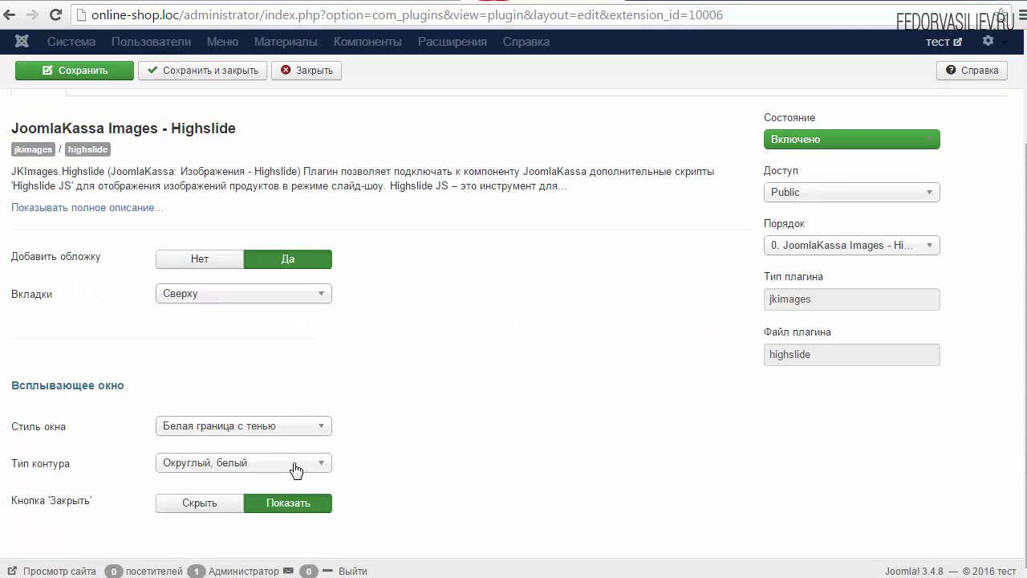
pyautogui.click(183, 469)
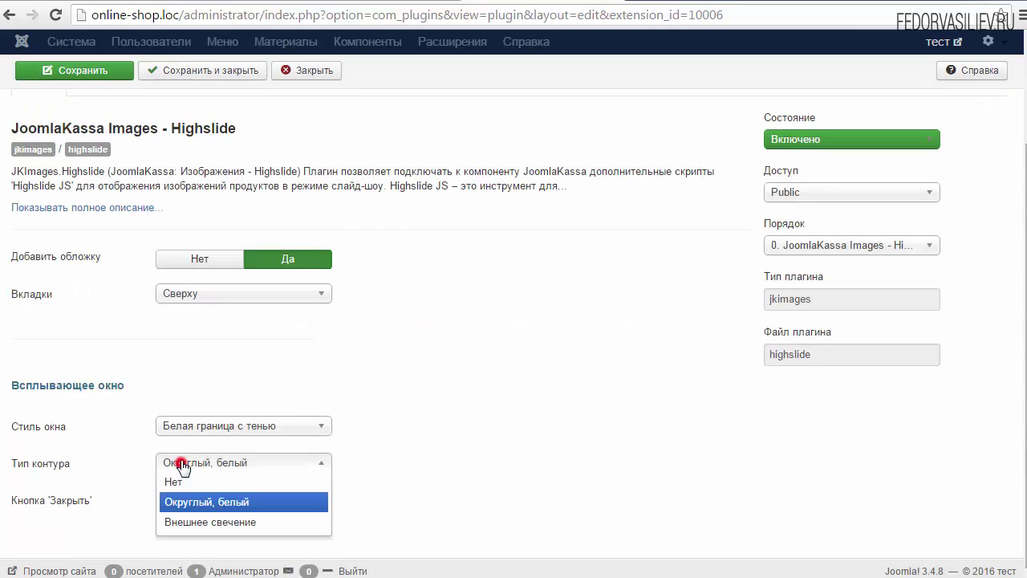
pyautogui.click(194, 523)
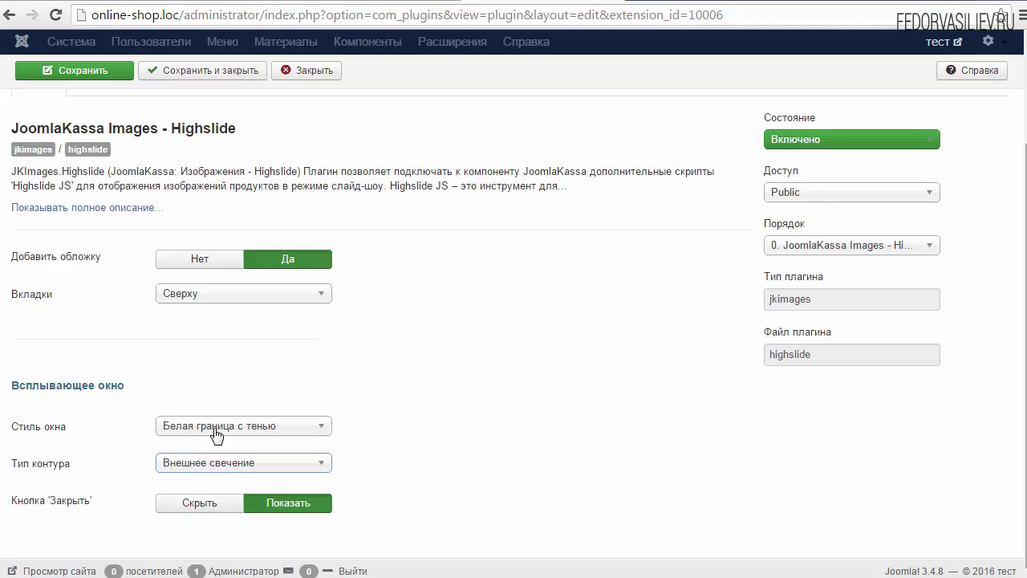
pyautogui.click(215, 427)
pyautogui.click(240, 486)
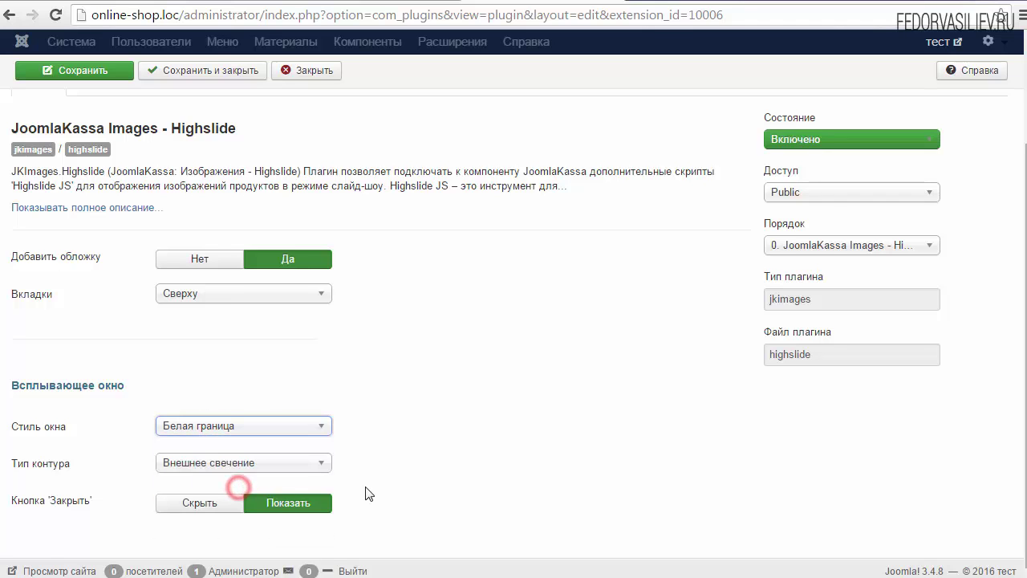
# Set the plugin's Вкладки position to Вниз and save the plugin.
pyautogui.scroll(2, 380, 464)
pyautogui.click(218, 433)
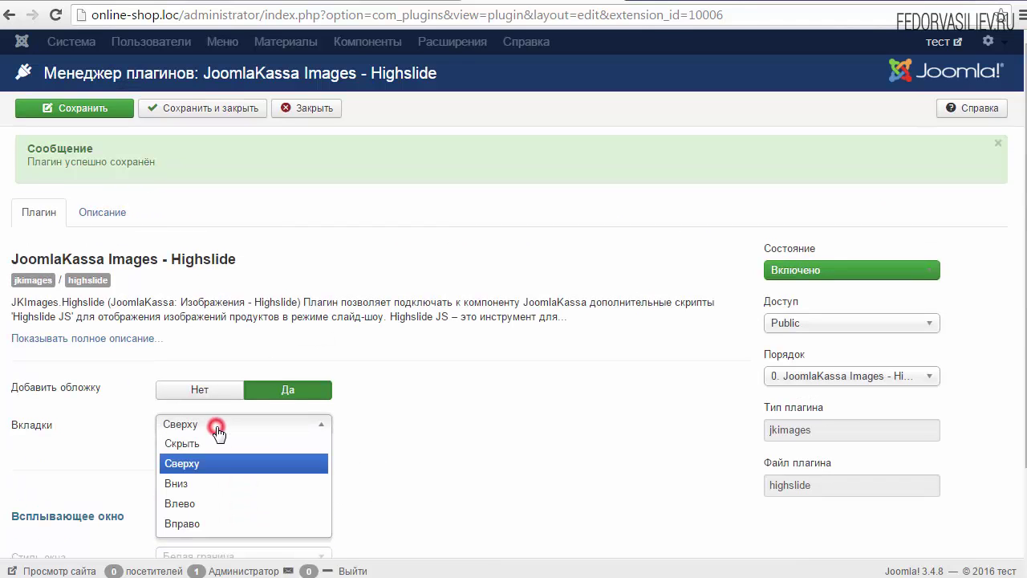
pyautogui.click(217, 482)
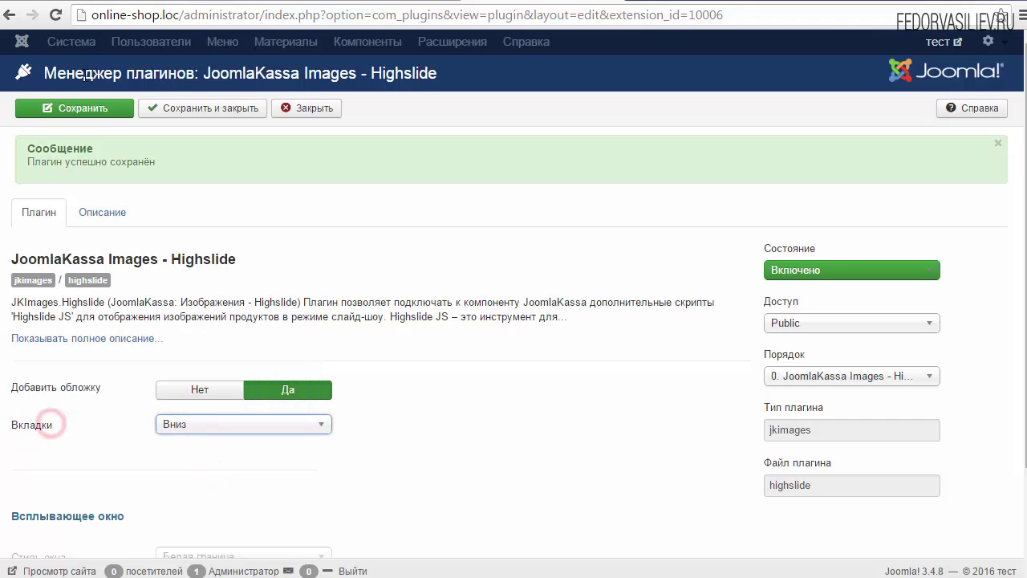
pyautogui.click(96, 110)
# Reload the iPhone 5c product page and try the thumbnail tabs below the main image.
pyautogui.click(424, 4)
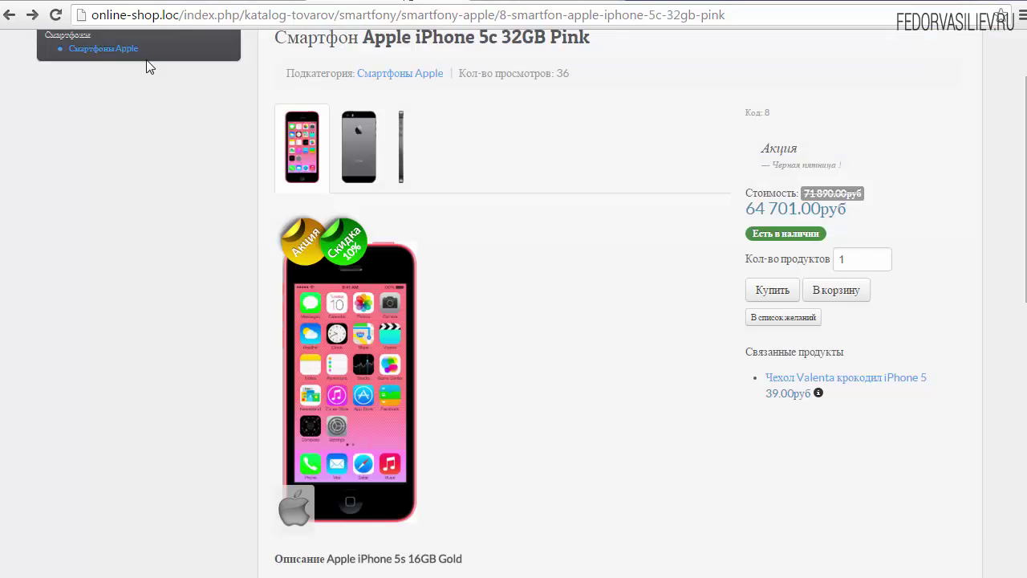
pyautogui.click(54, 15)
pyautogui.scroll(-2, 349, 395)
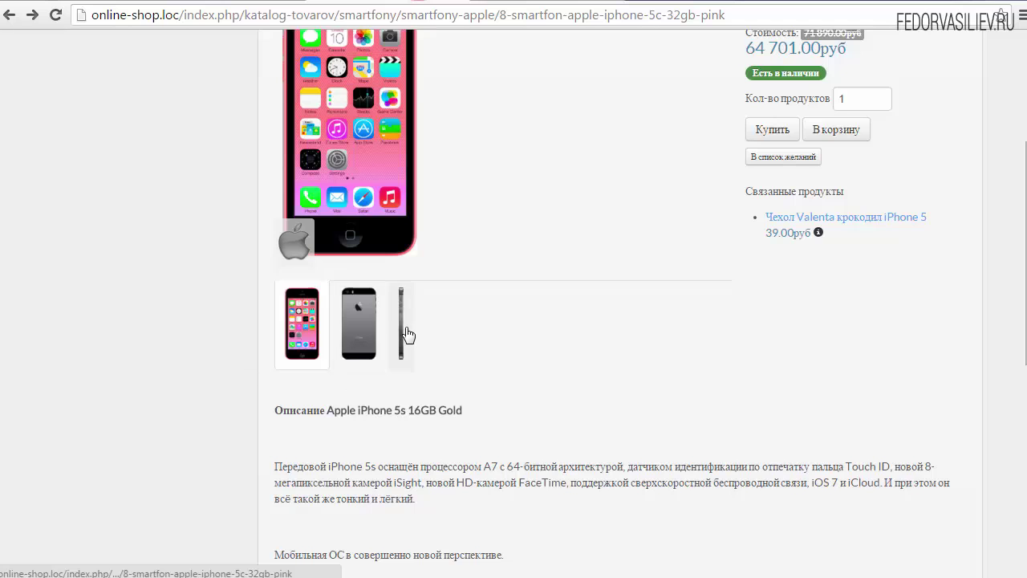
pyautogui.click(359, 322)
pyautogui.click(302, 322)
pyautogui.scroll(3, 564, 367)
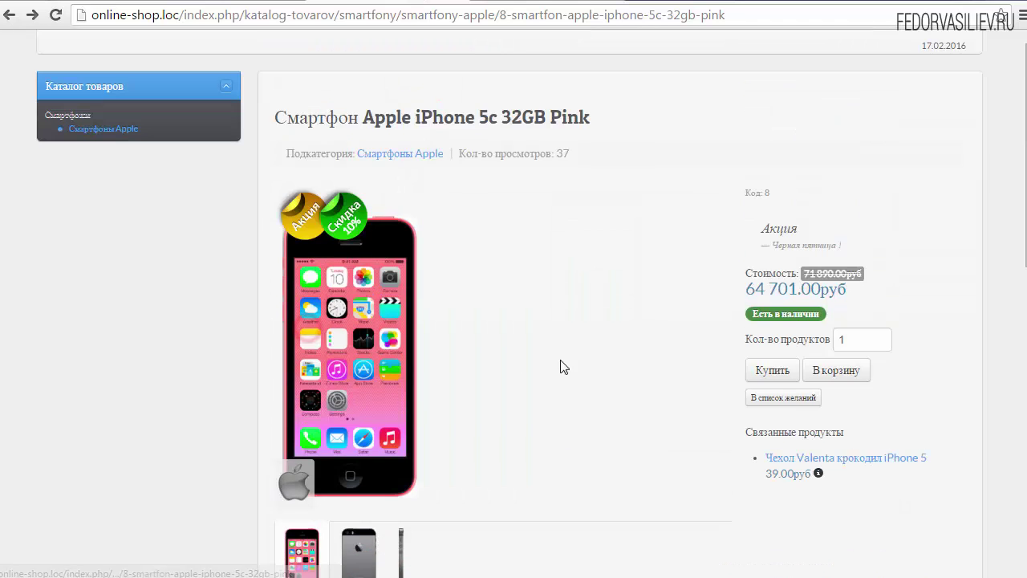
pyautogui.scroll(-3, 357, 457)
pyautogui.scroll(3, 554, 423)
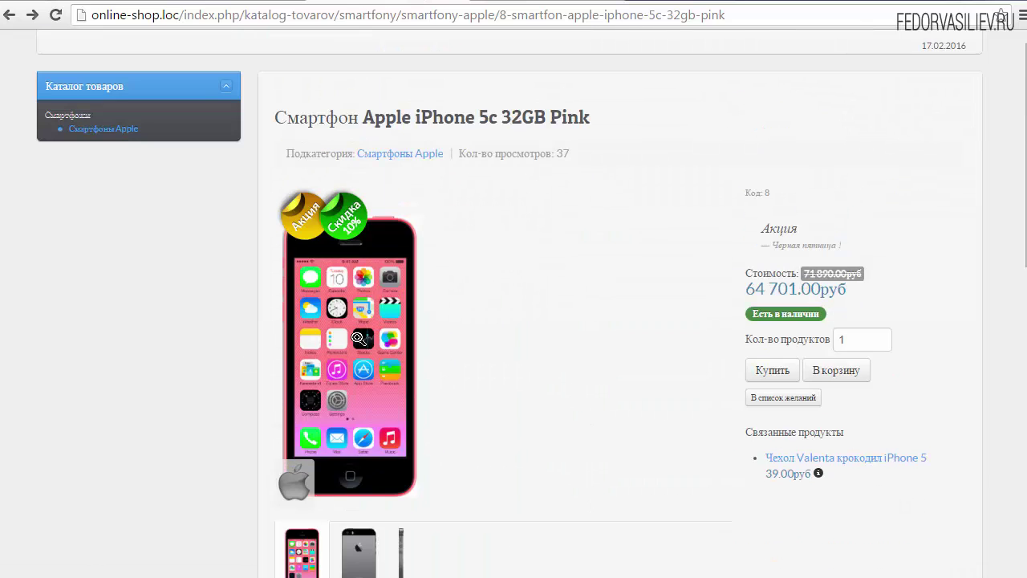
# Enlarge the product image to check the new pop-up style, switch to the grey phone picture, and close the pop-up.
pyautogui.click(358, 337)
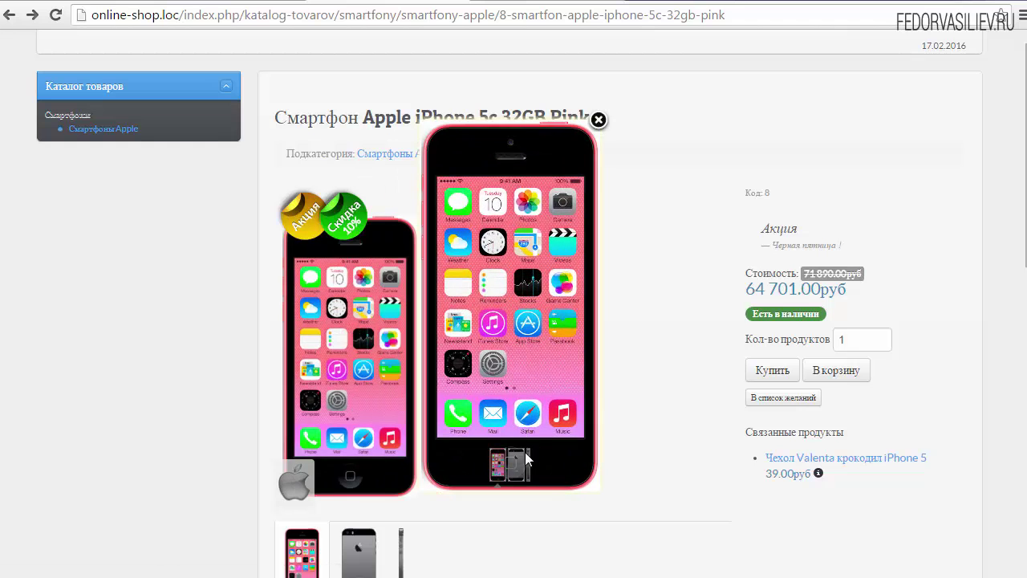
pyautogui.click(518, 464)
pyautogui.click(598, 120)
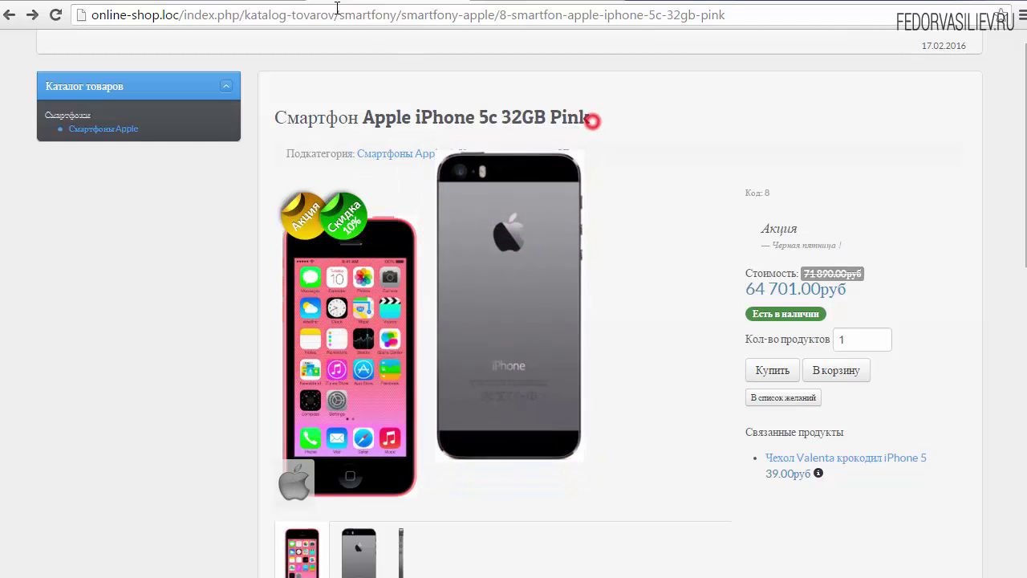
# Return to the Highslide plugin settings, set Вкладки to Вправо, and save the plugin.
pyautogui.click(534, 3)
pyautogui.scroll(-2, 476, 246)
pyautogui.click(212, 293)
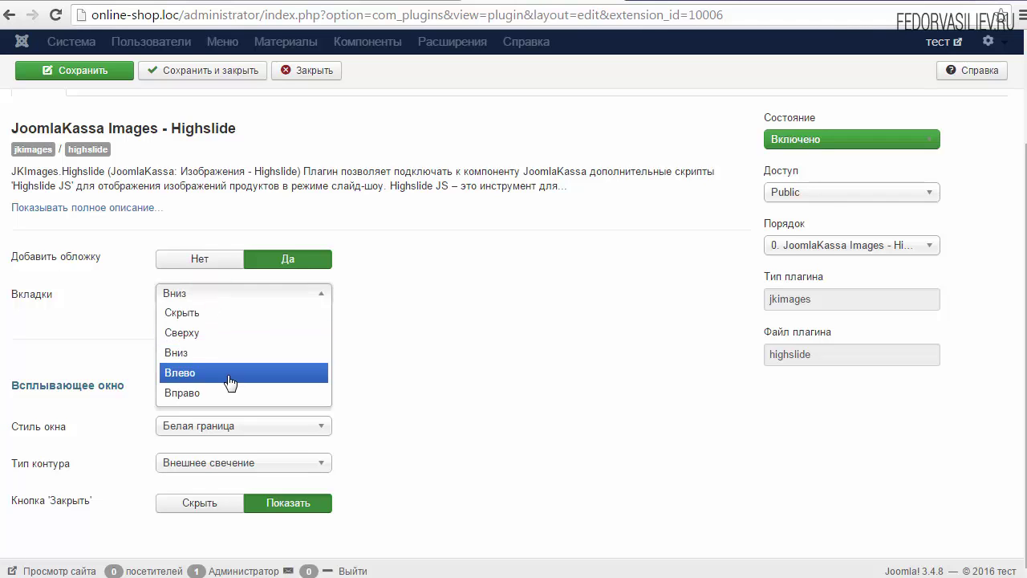
pyautogui.click(221, 393)
pyautogui.click(78, 70)
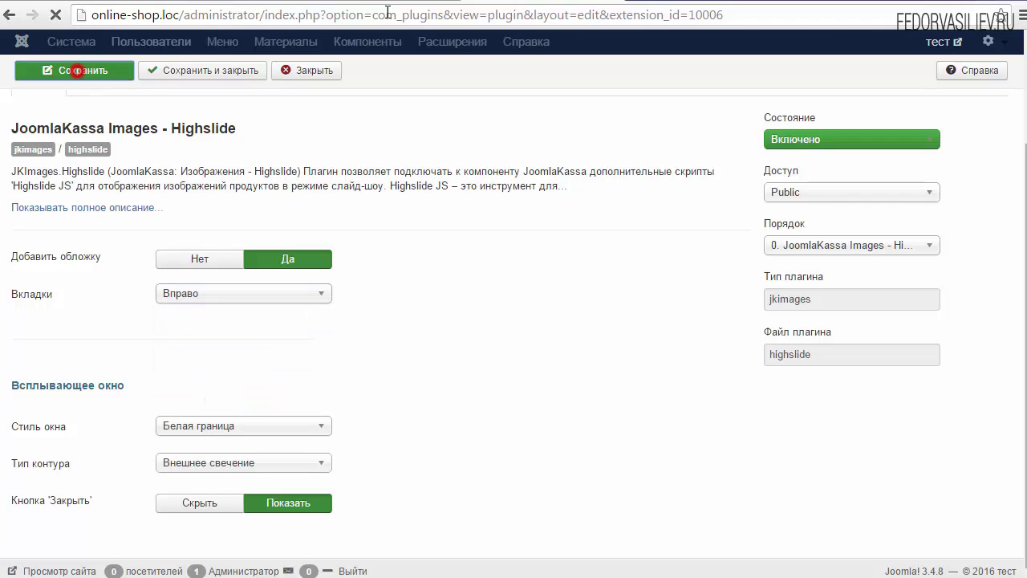
# Reload the iPhone 5c product page and try the thumbnail tabs beside the main image, switching between the grey, side-view and pink pictures.
pyautogui.hotkey('ctrl', 'Tab')
pyautogui.click(56, 17)
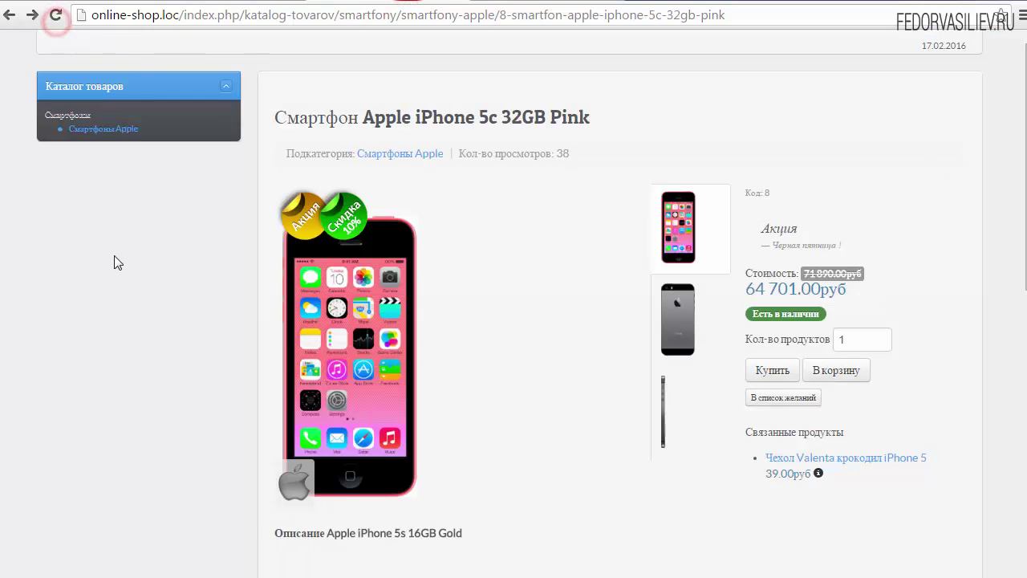
pyautogui.click(676, 312)
pyautogui.click(672, 433)
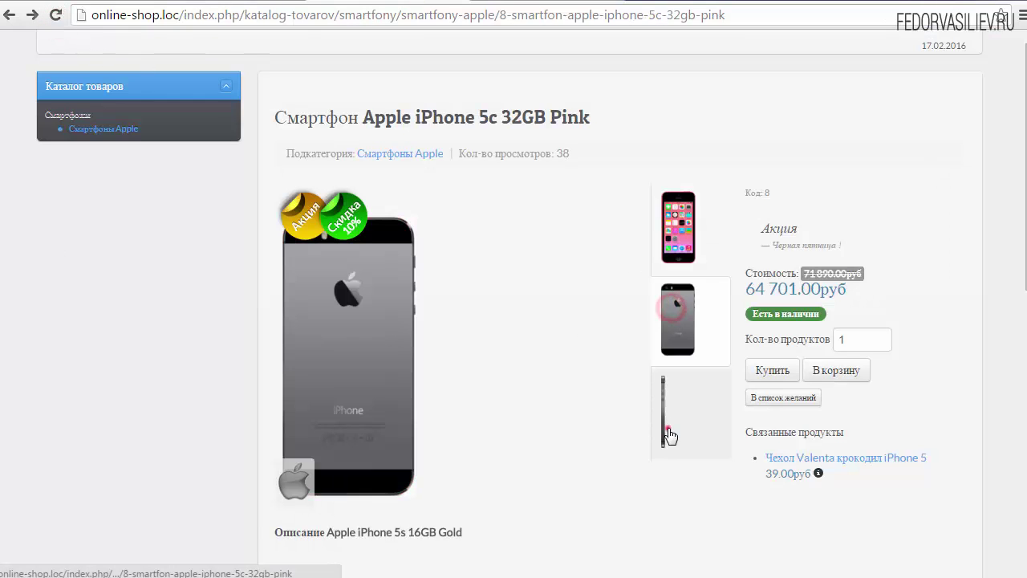
pyautogui.click(683, 341)
pyautogui.click(687, 253)
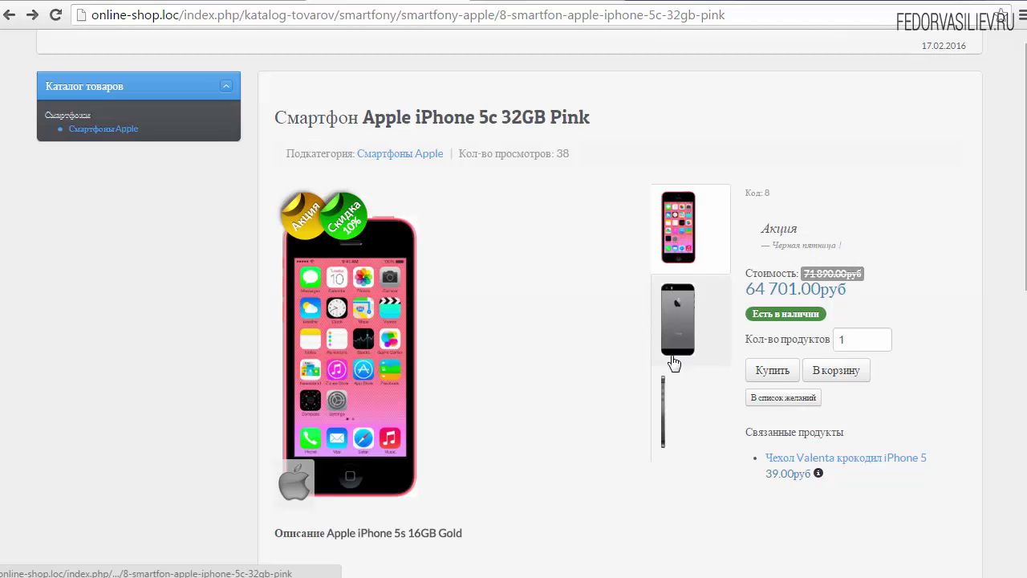
pyautogui.scroll(-5, 674, 298)
pyautogui.scroll(3, 644, 215)
# Save the Highslide plugin with Вкладки set to Вниз and reload the iPhone 5c product page to check the thumbnail position.
pyautogui.hotkey('ctrl', 'Tab')
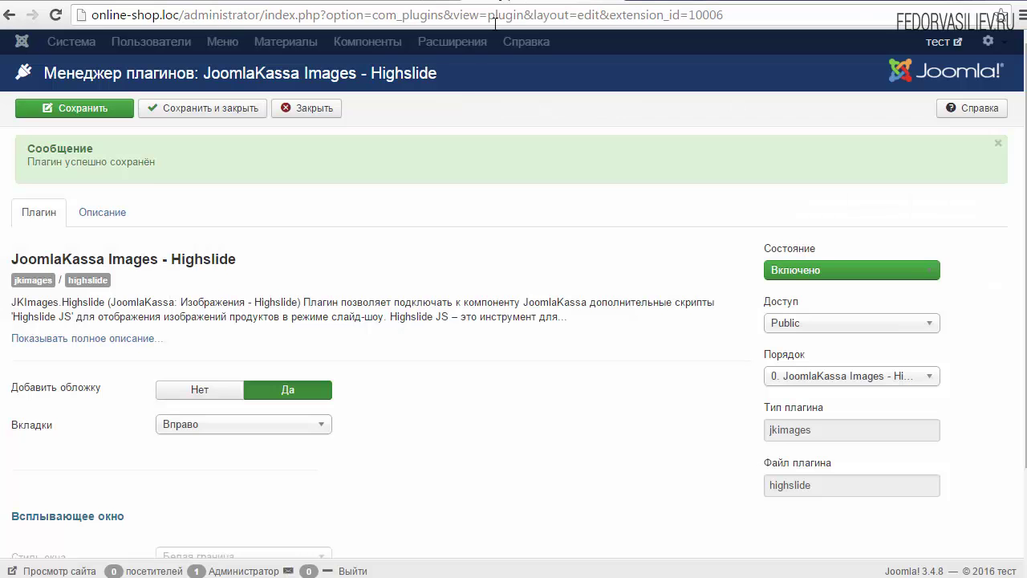
pyautogui.scroll(-1, 397, 272)
pyautogui.click(207, 294)
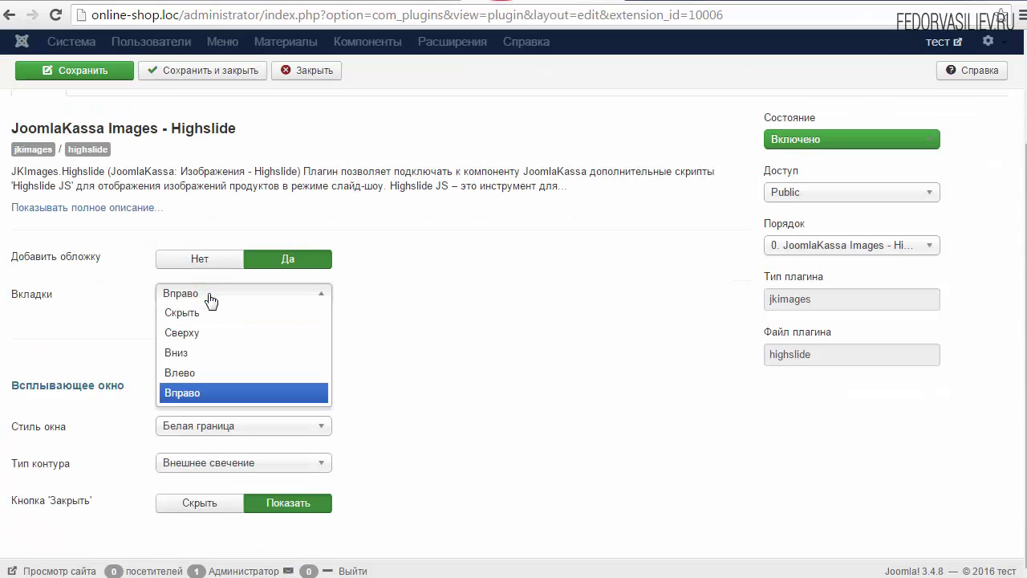
pyautogui.click(194, 353)
pyautogui.click(103, 77)
pyautogui.hotkey('ctrl', 'Tab')
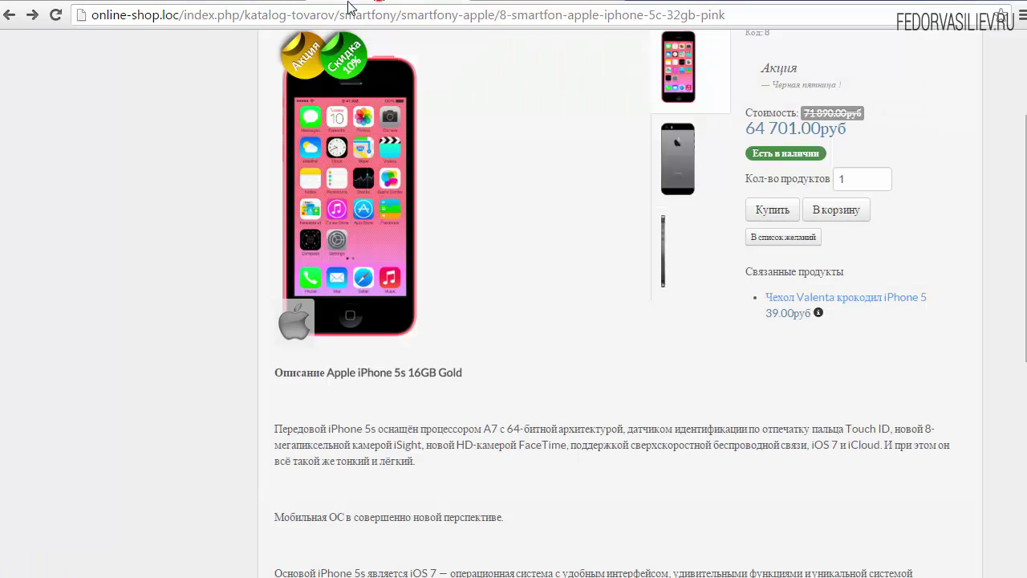
pyautogui.click(49, 14)
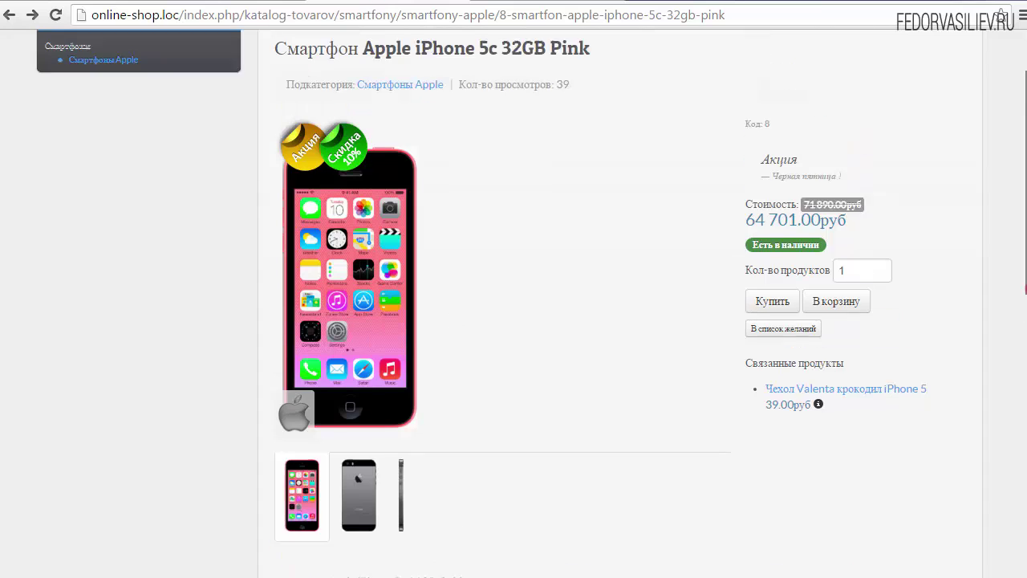